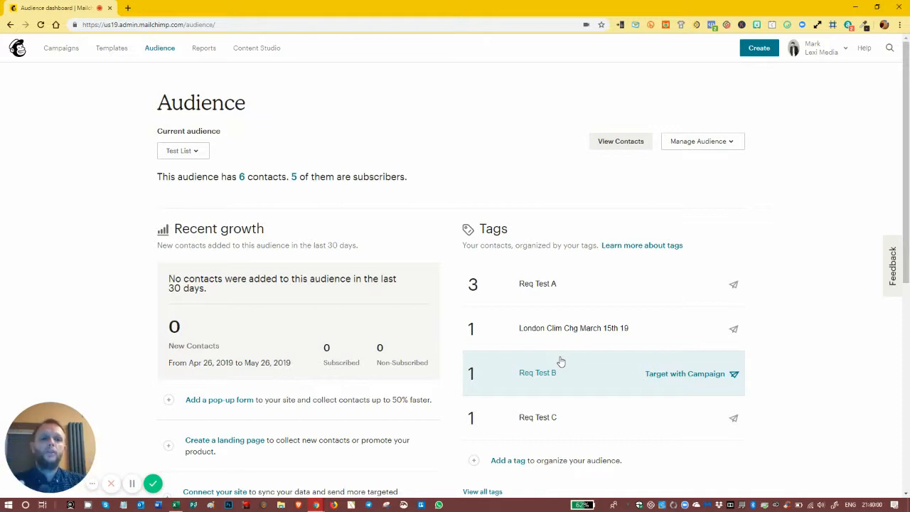
Step: Start creating a new custom automated email campaign
left_click(758, 48)
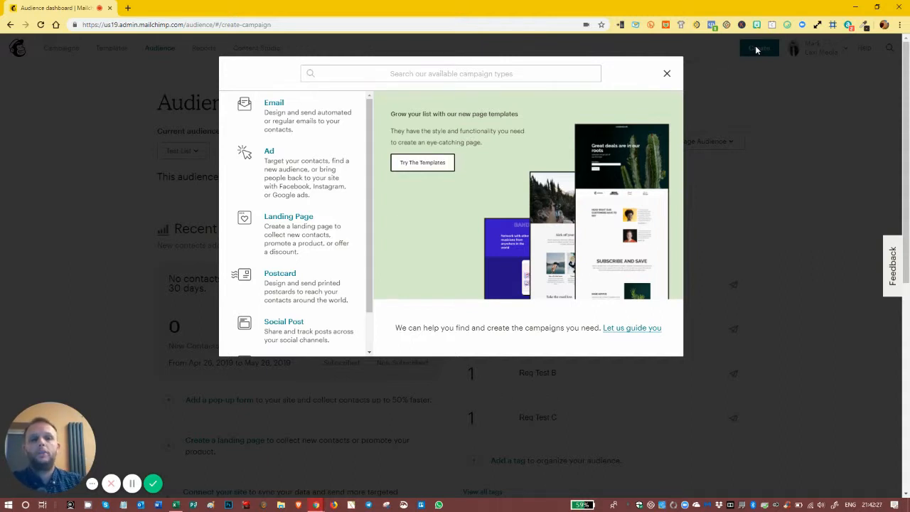
left_click(249, 107)
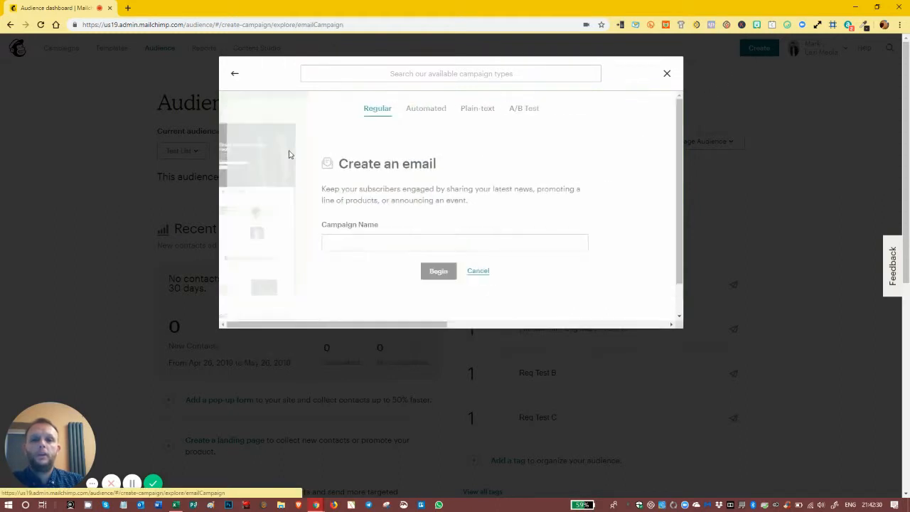
left_click(417, 114)
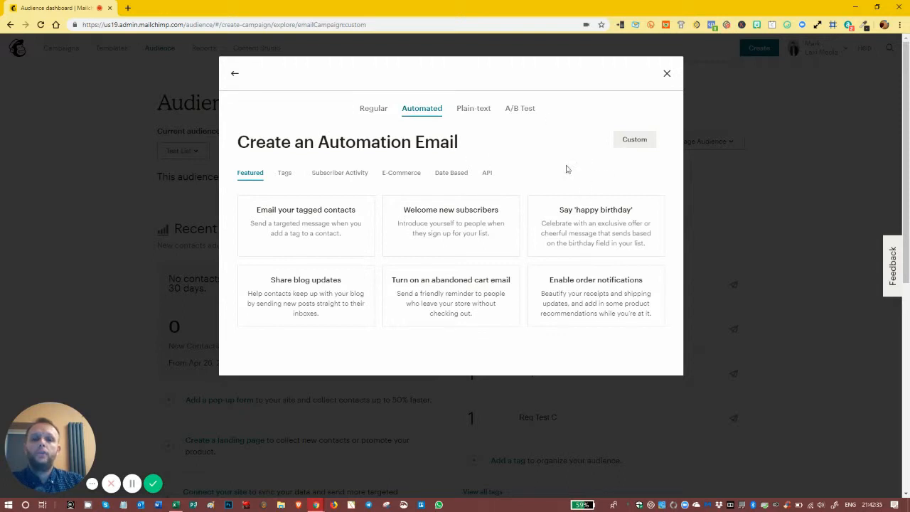
left_click(635, 140)
Step: Name the campaign First Automated Sequence, assign it the Test List audience and begin building the workflow
left_click(367, 231)
type("Fi")
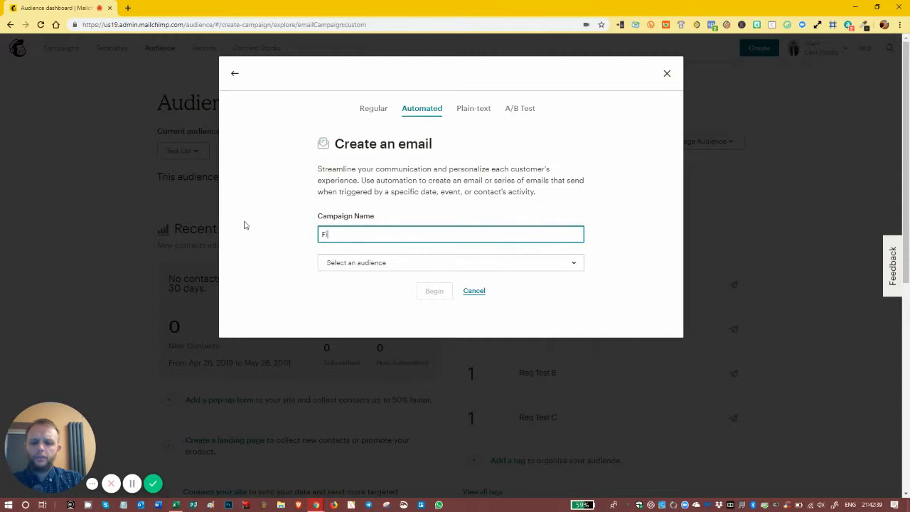
type("rst Au")
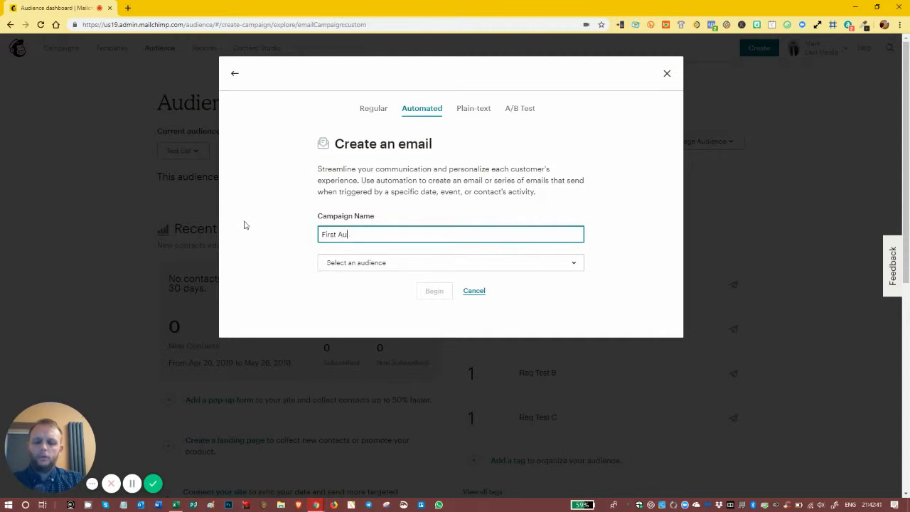
type("tomated Sequence")
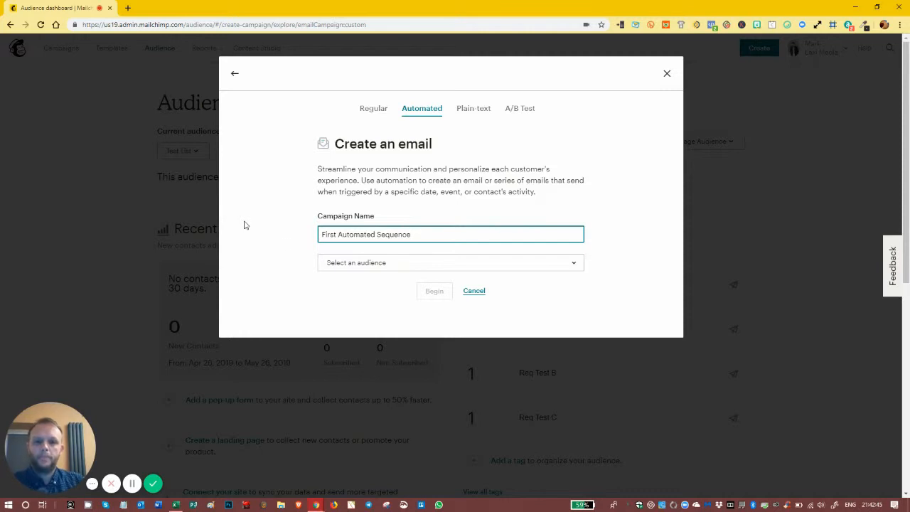
left_click(344, 265)
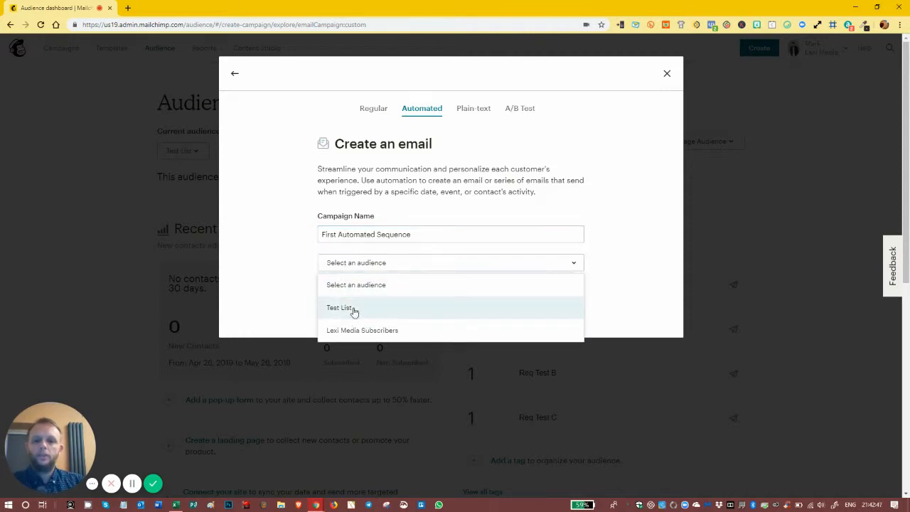
left_click(340, 308)
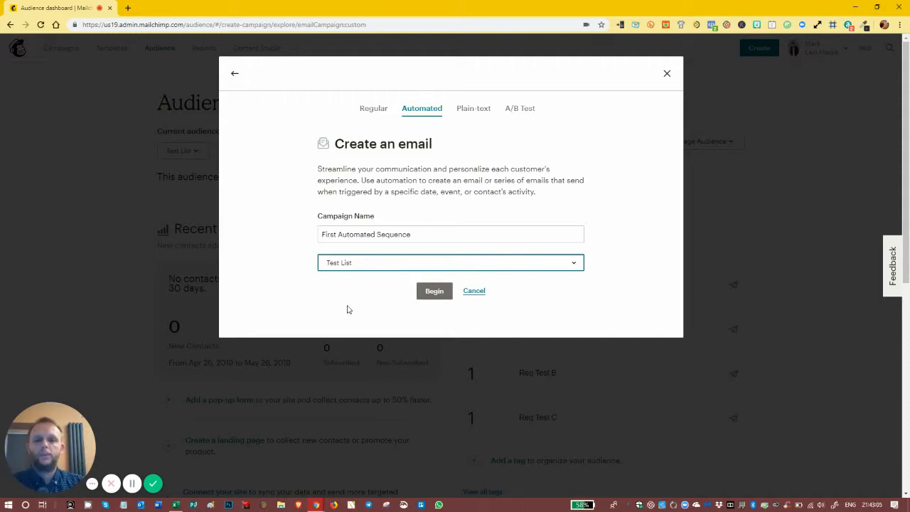
left_click(424, 293)
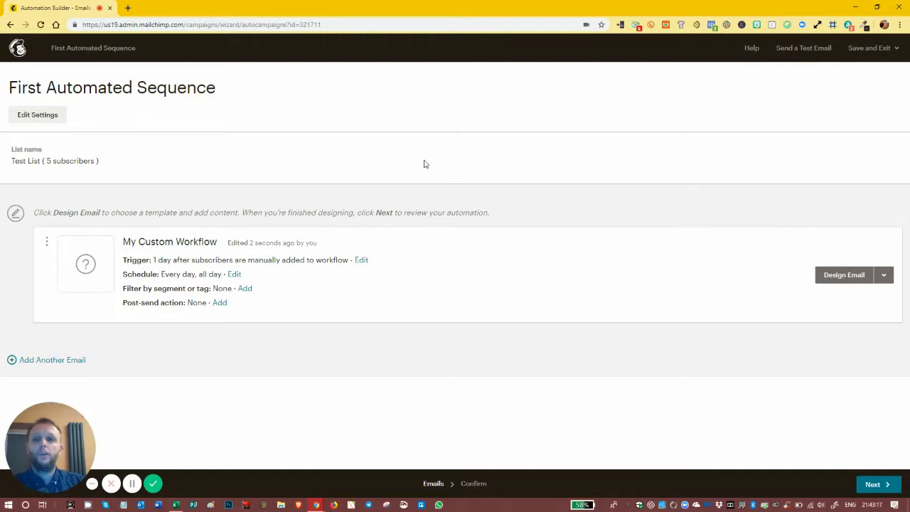
Step: In the workflow settings, personalize the "To" field with the *|FNAME|* merge tag as recipient name
left_click(49, 120)
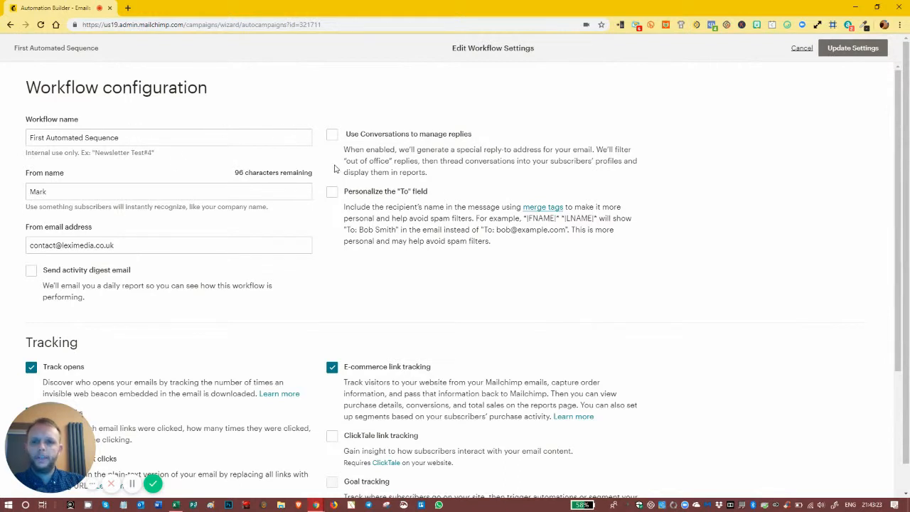
left_click(332, 191)
left_click(441, 274)
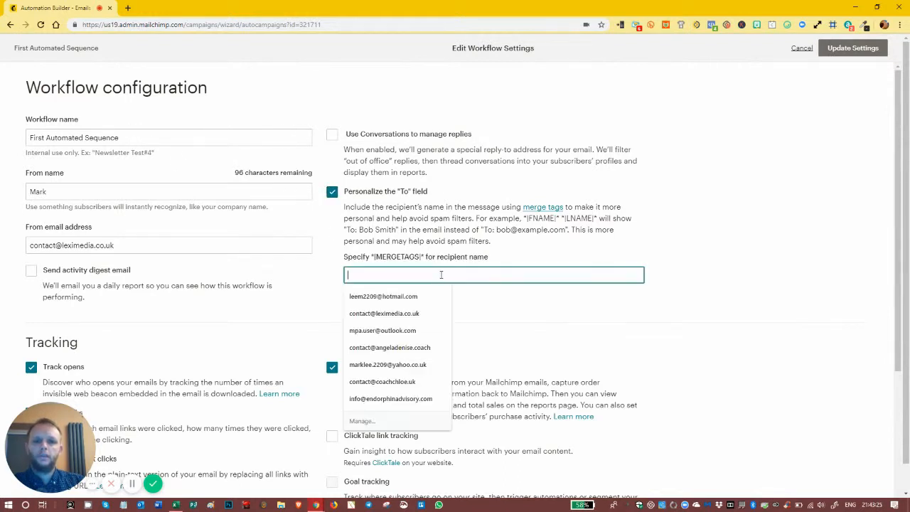
left_click_drag(524, 218, 564, 226)
left_click(564, 226)
left_click(431, 276)
type("*|FNAME|*")
double_click(432, 311)
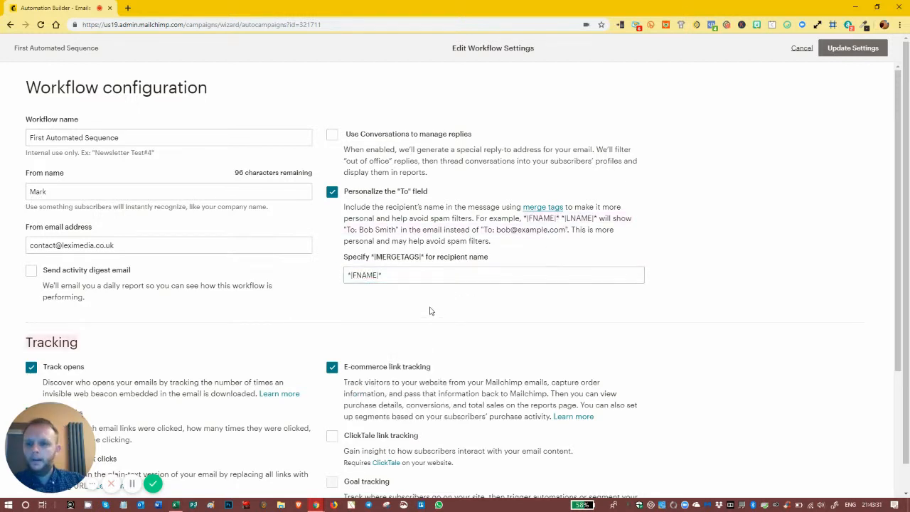
Step: Set the workflow's from name to the sender's first name followed by Lexi Media, review the tracking options and save the settings
left_click(50, 195)
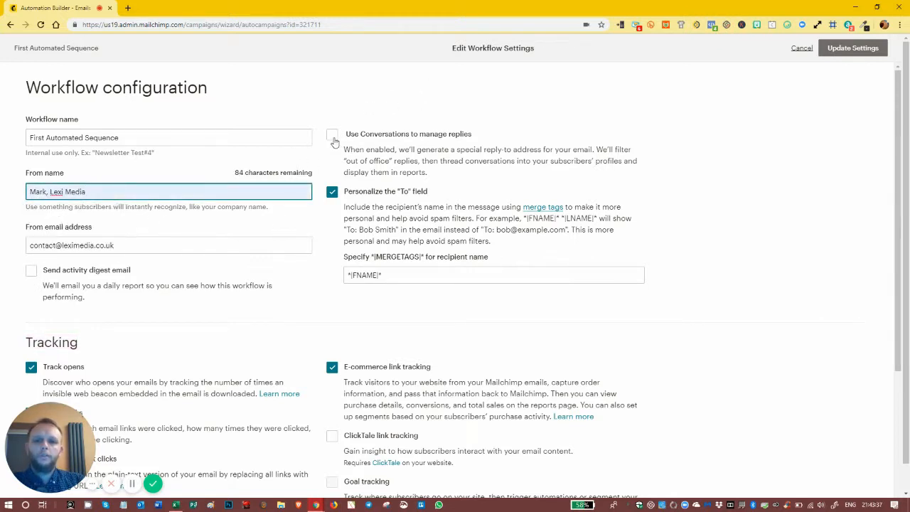
scroll(195, 274, "down", 3)
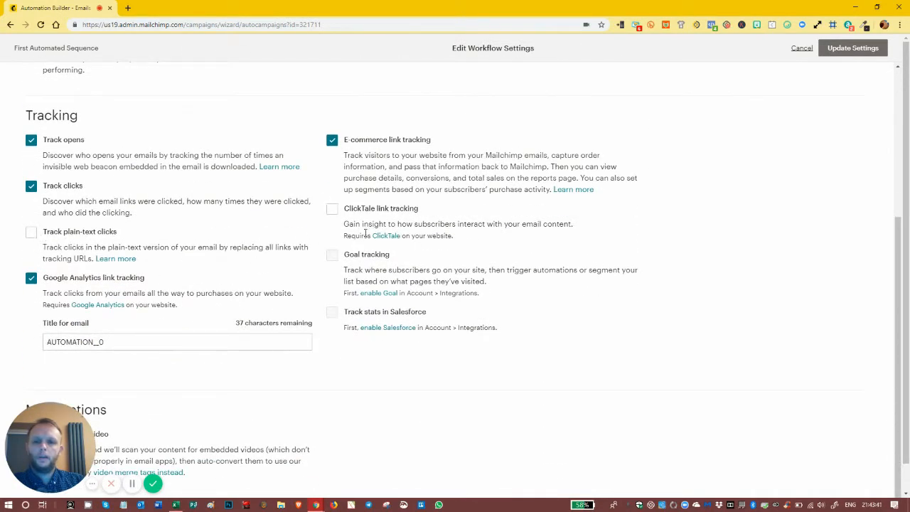
left_click(107, 342)
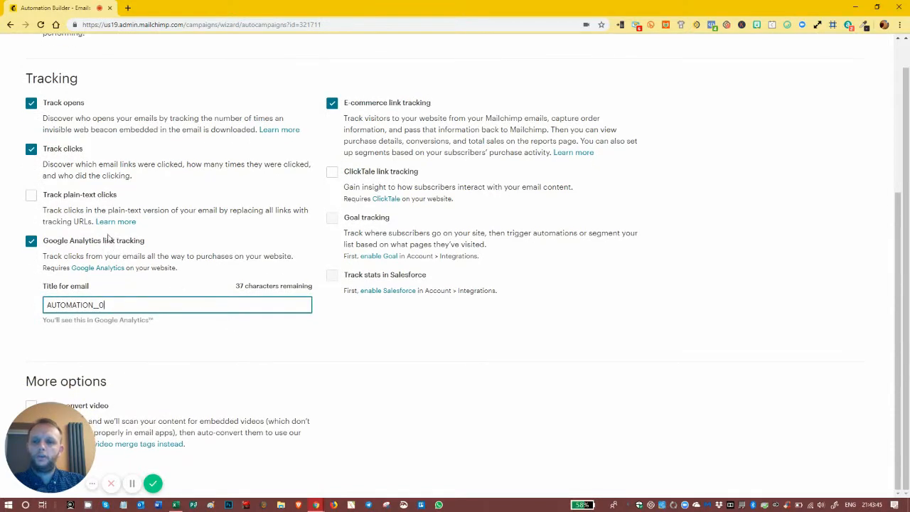
scroll(195, 285, "up", 3)
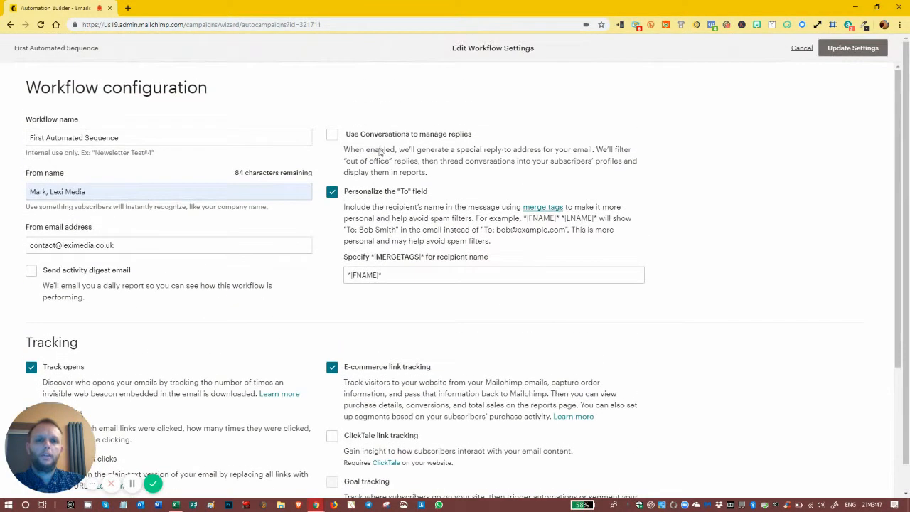
left_click(844, 52)
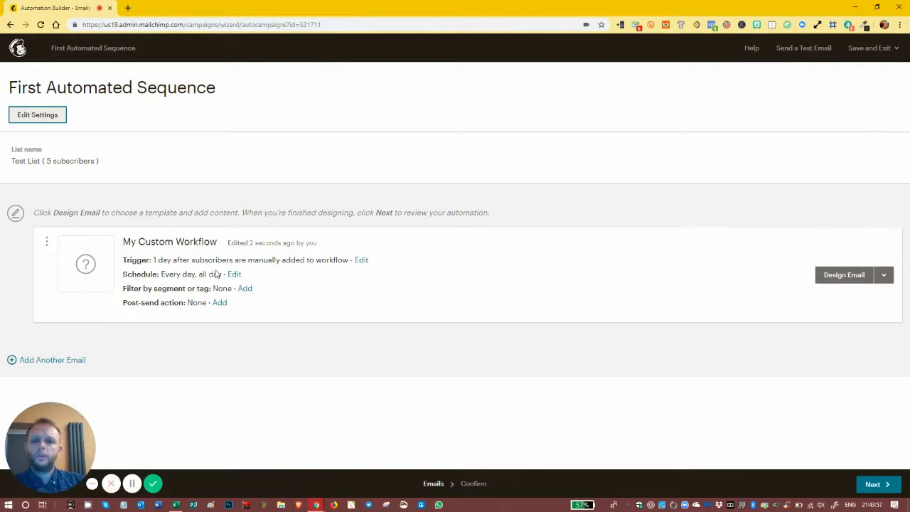
left_click(361, 260)
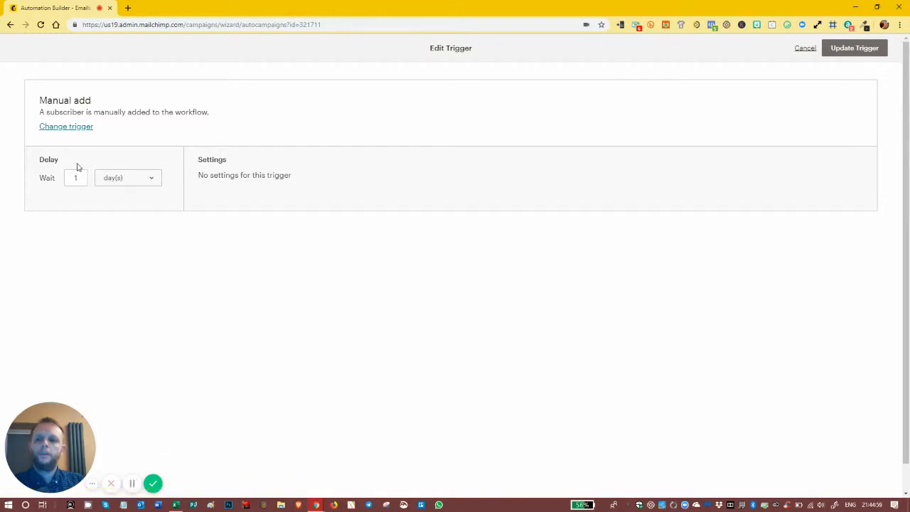
left_click(69, 127)
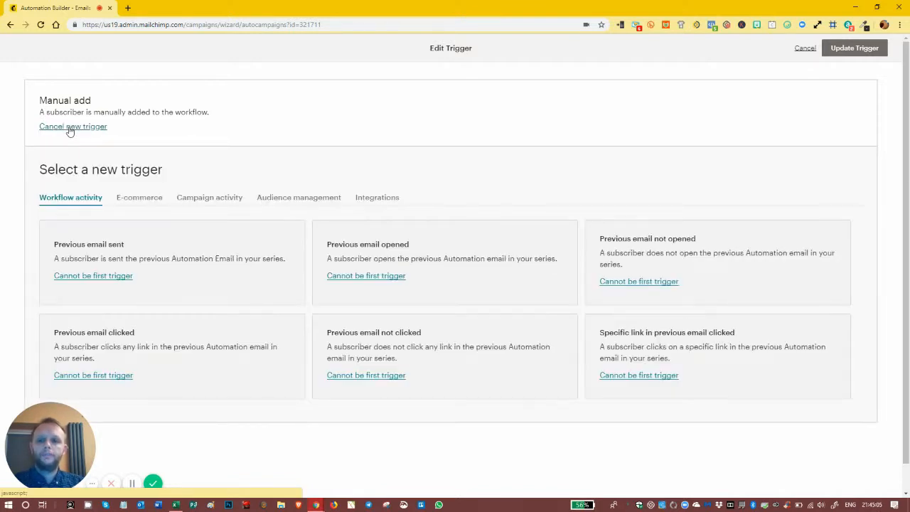
left_click(305, 198)
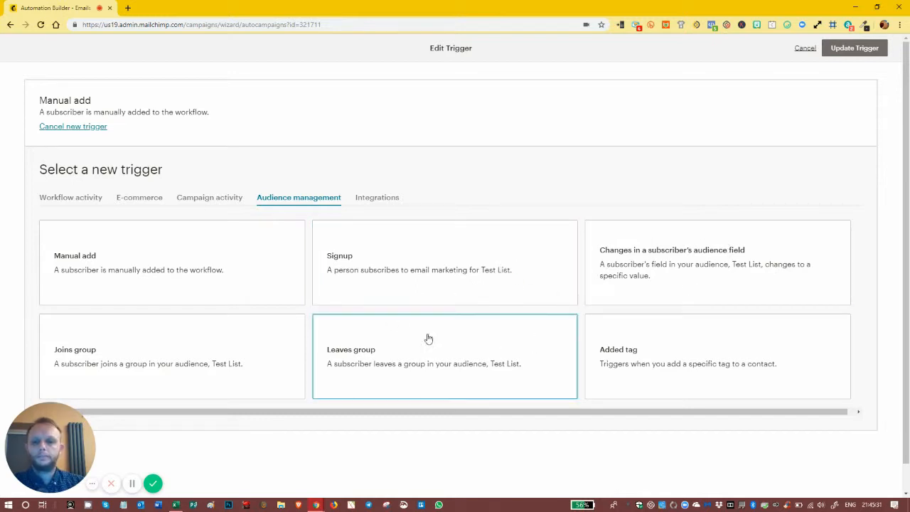
left_click(77, 349)
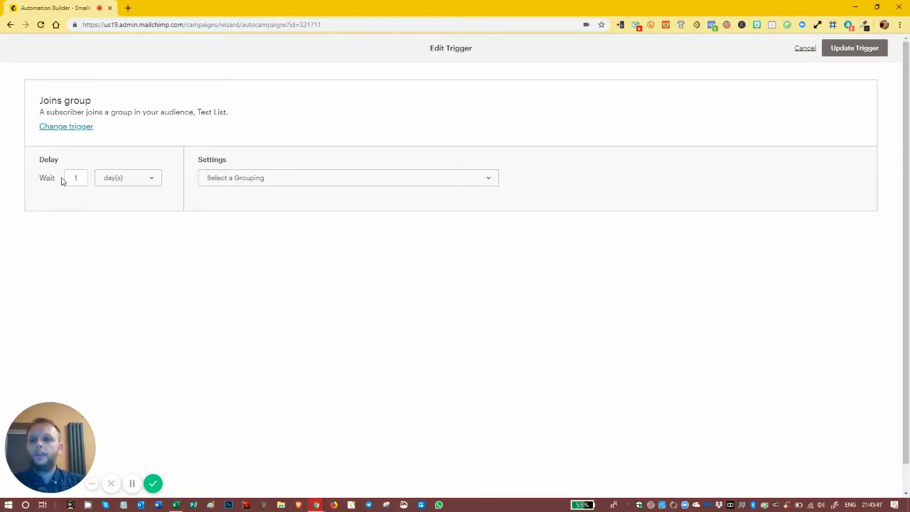
left_click(107, 184)
left_click(109, 189)
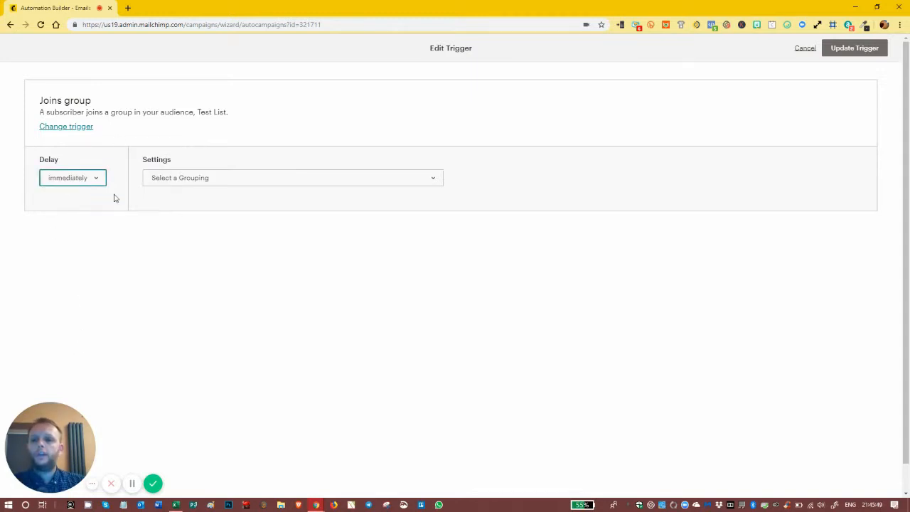
left_click(210, 179)
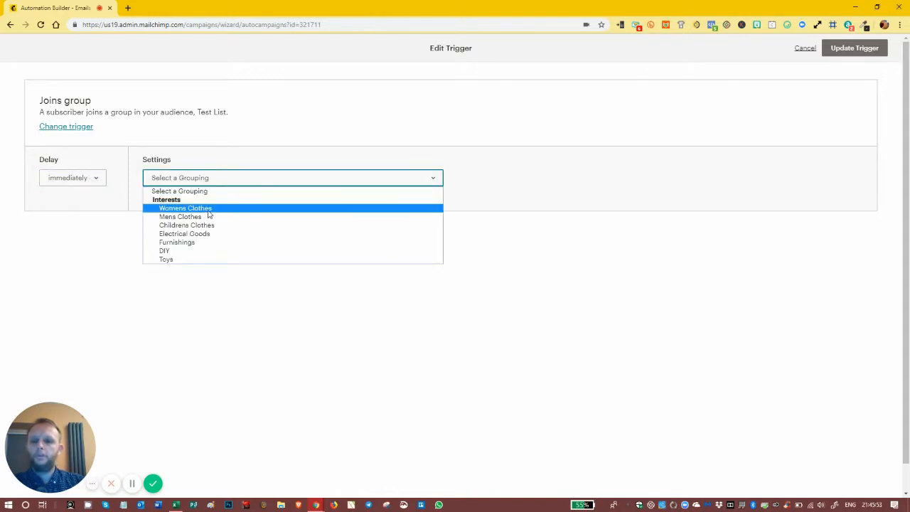
left_click(209, 178)
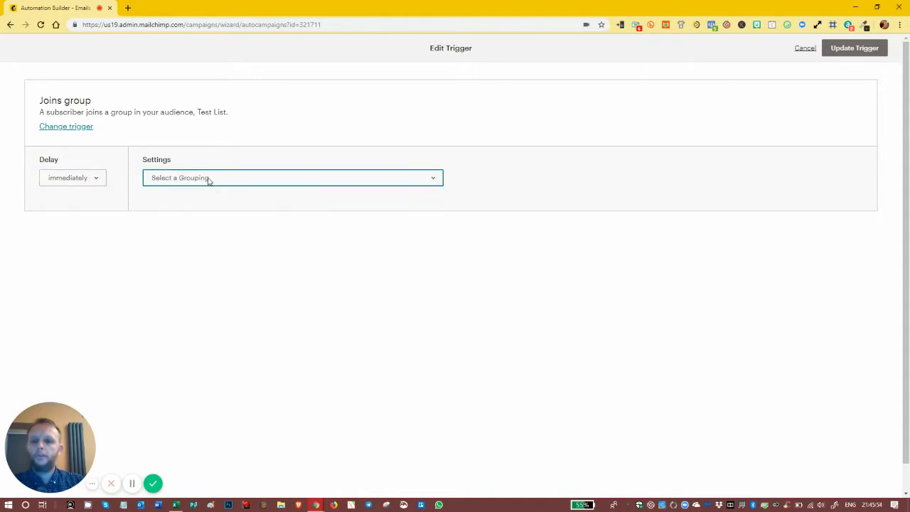
Step: Reload the workflow page and set the email's trigger to fire immediately when a subscriber joins the Offer A group
left_click(40, 24)
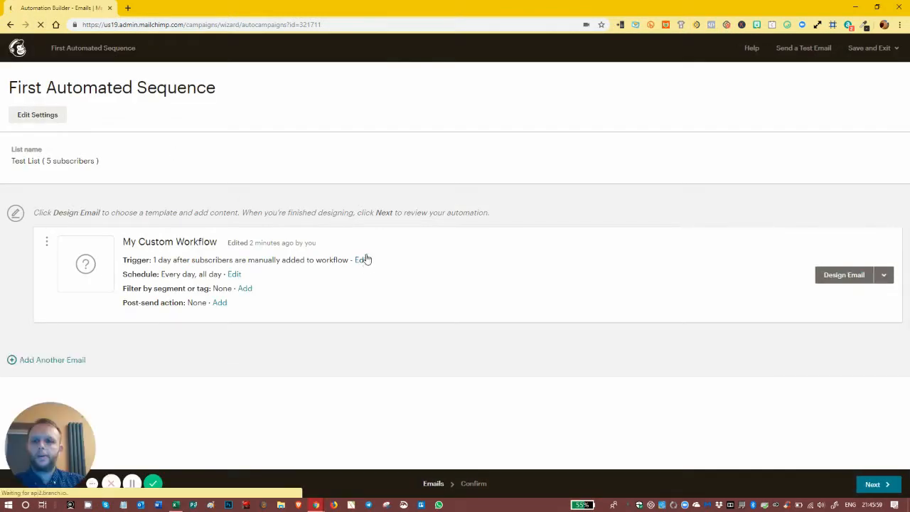
left_click(362, 260)
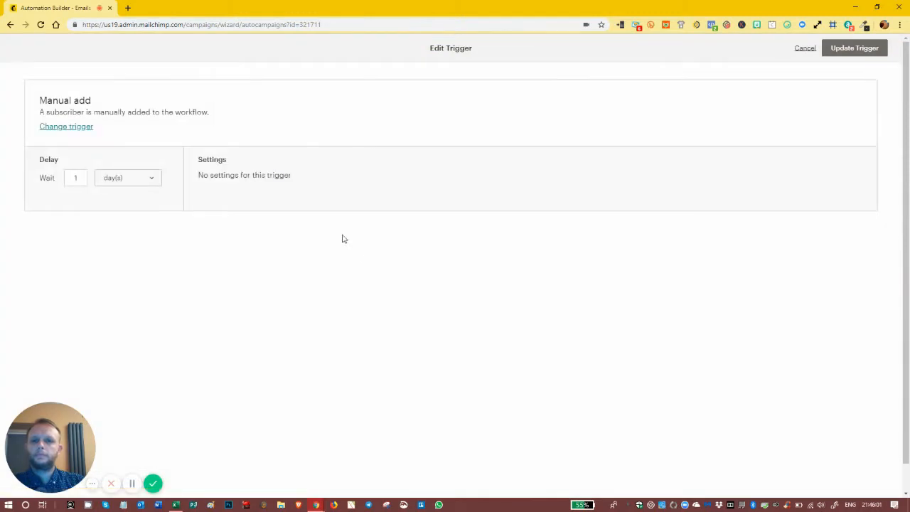
left_click(81, 127)
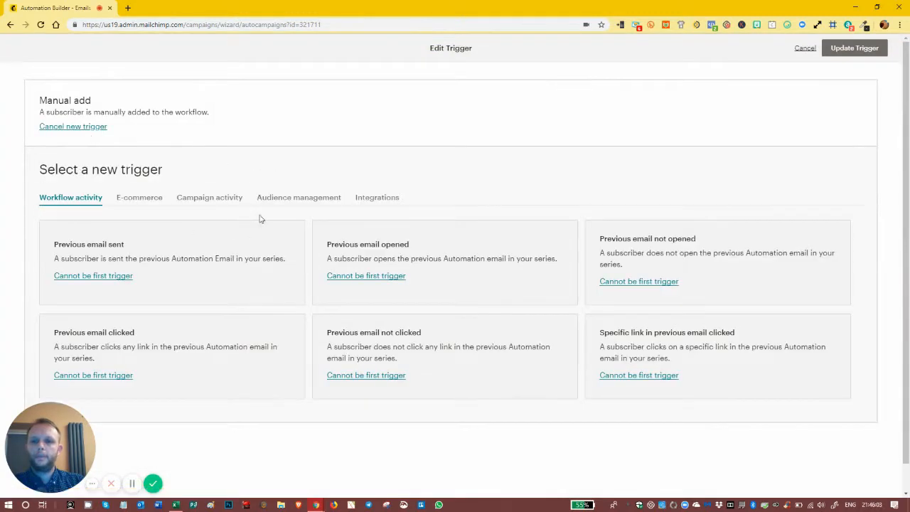
left_click(299, 199)
left_click(98, 354)
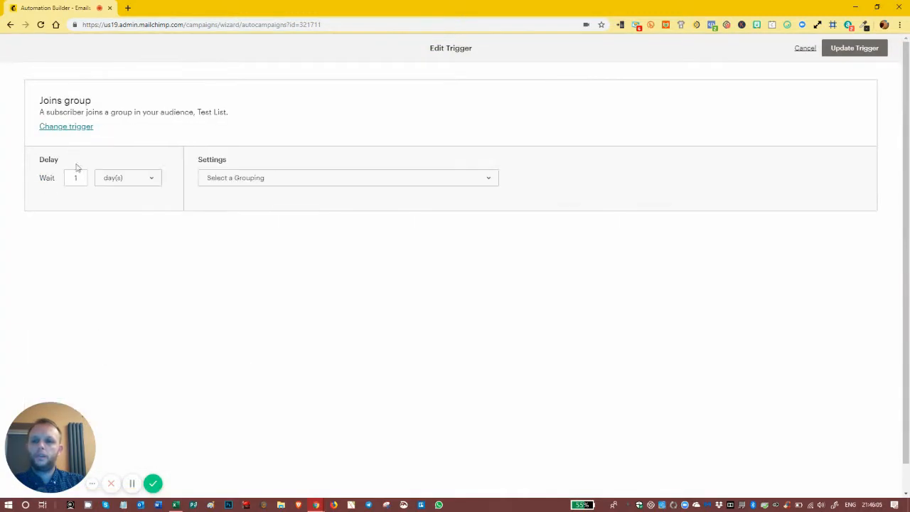
left_click(109, 184)
left_click(114, 190)
left_click(218, 179)
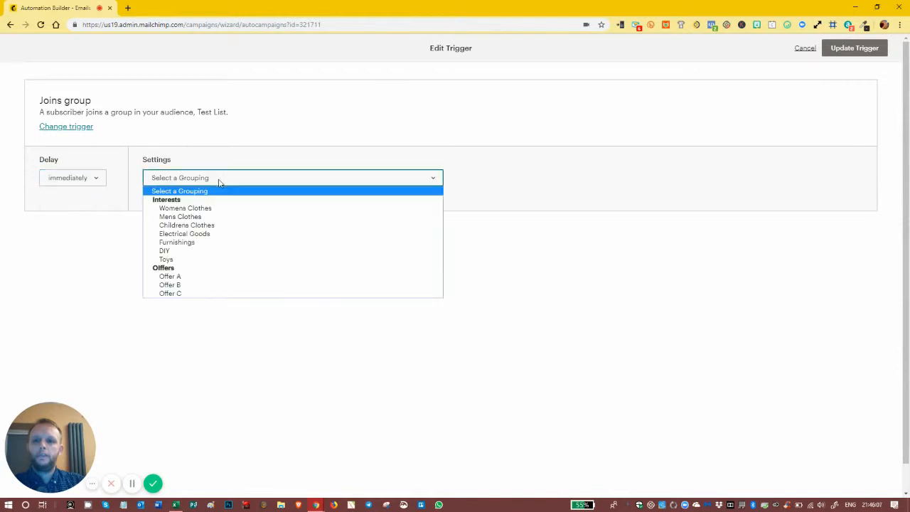
left_click(185, 278)
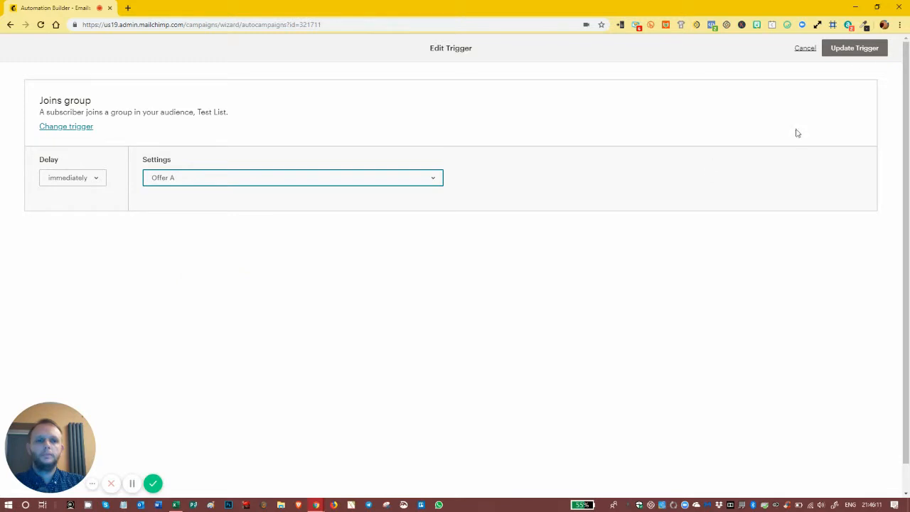
left_click(855, 50)
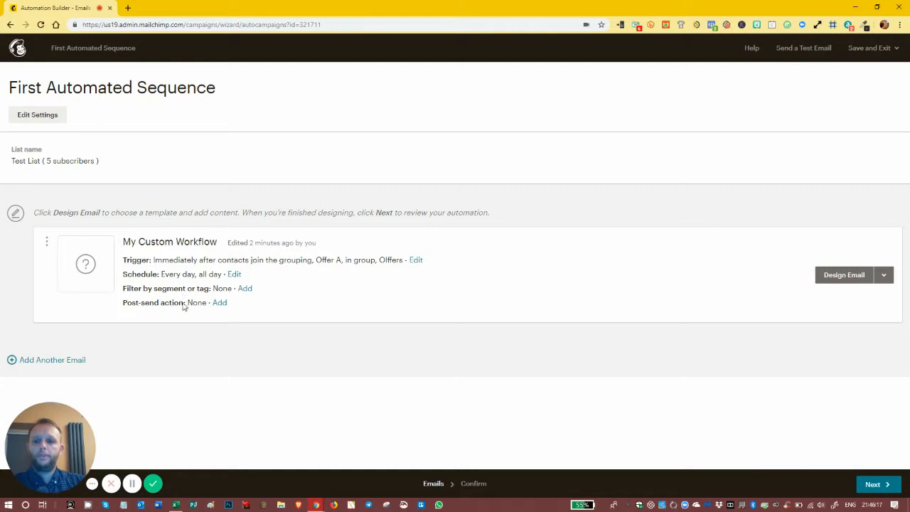
Step: Open the first email for designing, name it Offer A - Email 1, and set its subject to "Hey *|FNAME|* here's the ebook you requested"
left_click(848, 277)
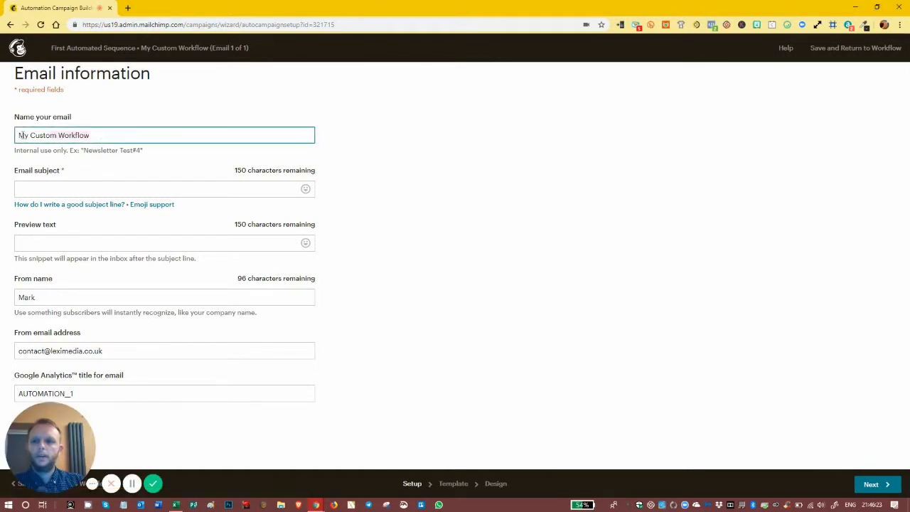
type("Offer A - Email 1")
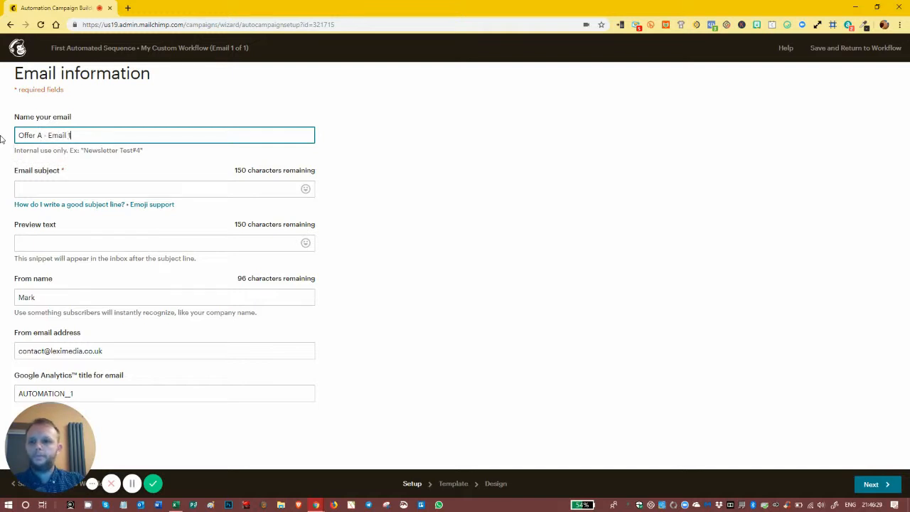
left_click(47, 195)
type("H")
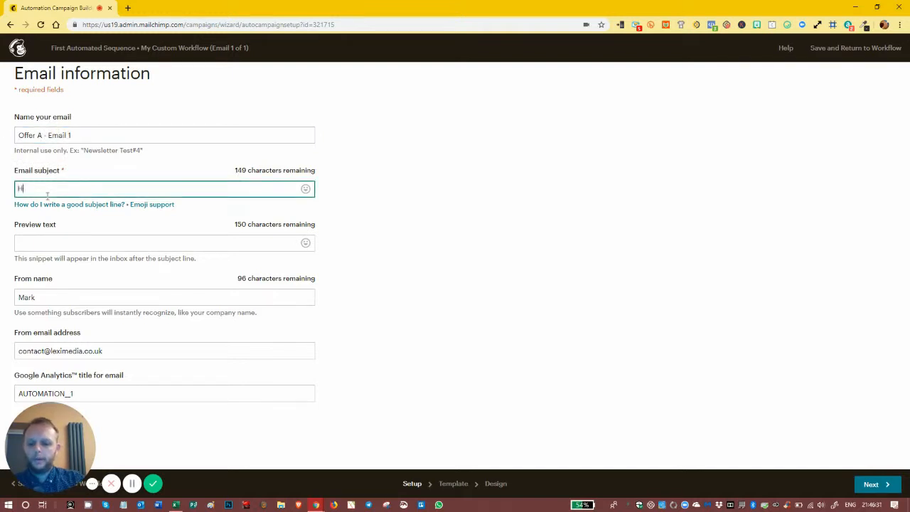
type("ey *|FNAME|* her")
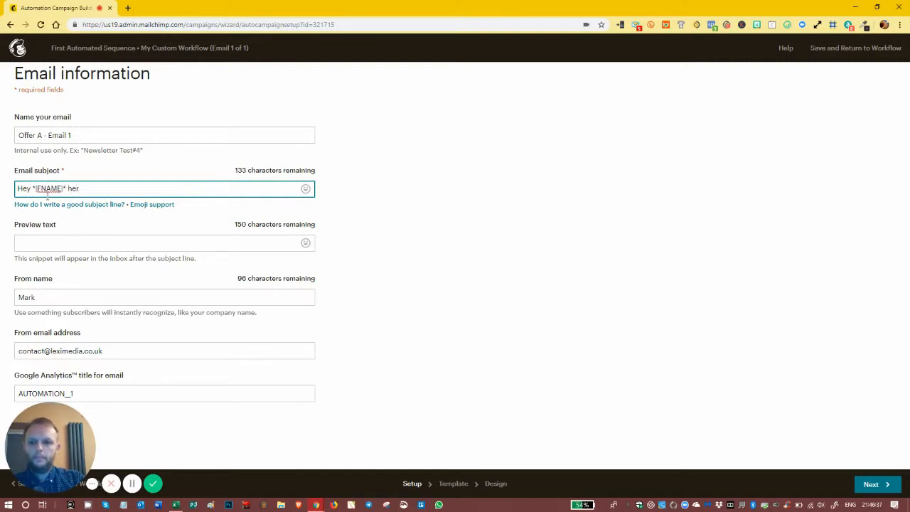
type("e's the ebook ")
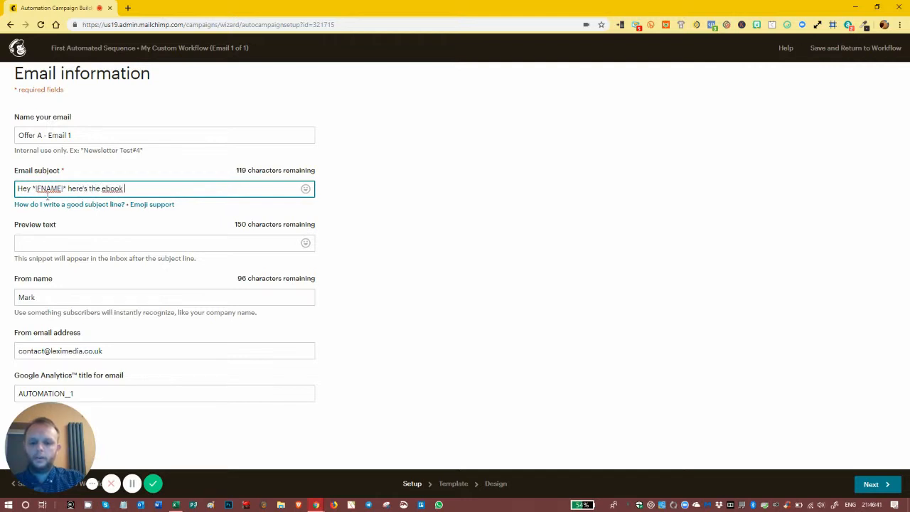
type("you requested")
Step: Fill the preview text with placeholder characters, set the Google Analytics title to AUTOMATION__OFFER A EMAIL 1, and continue to template selection
left_click(109, 244)
type("hbjgkjefv ukysfky")
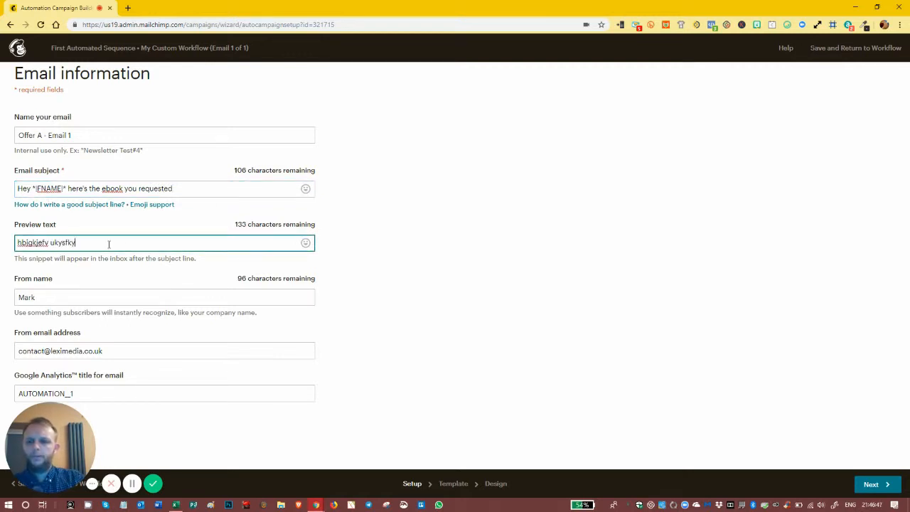
type("gwfuihwujcxnuwfb rihf jsb")
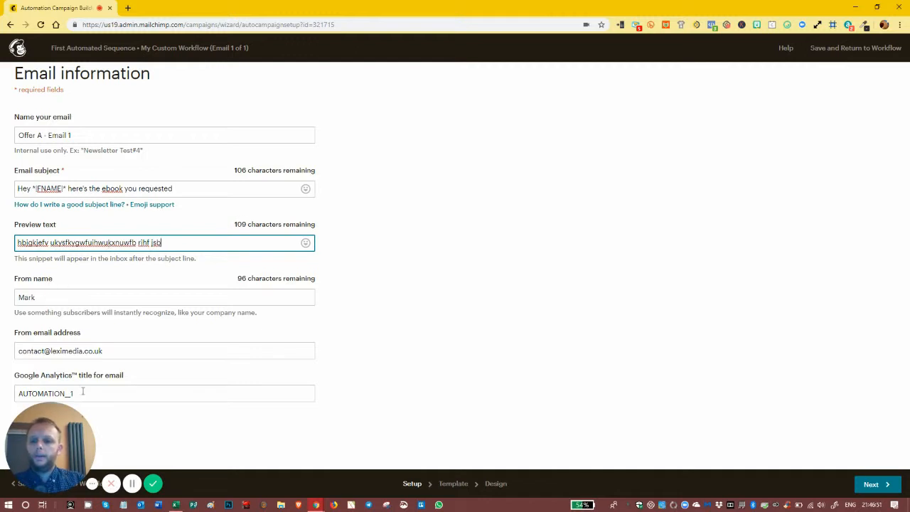
left_click(16, 393)
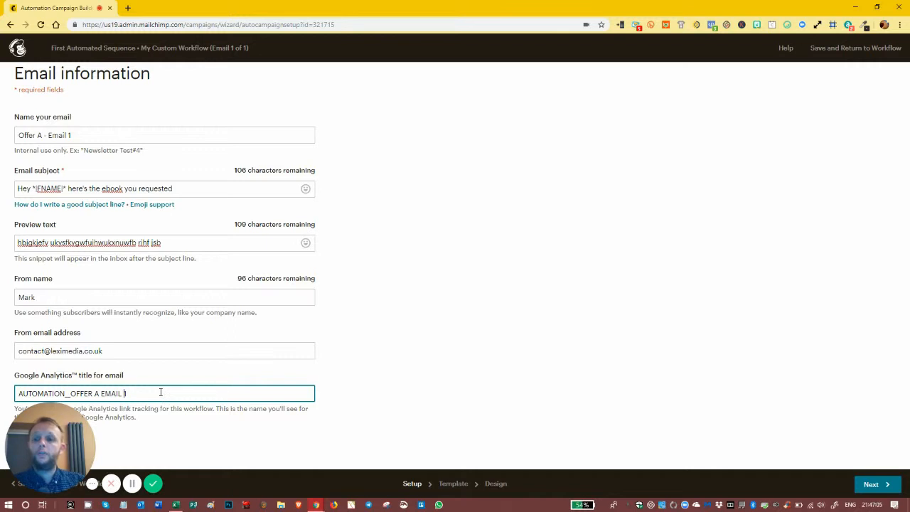
left_click(89, 292)
left_click(408, 305)
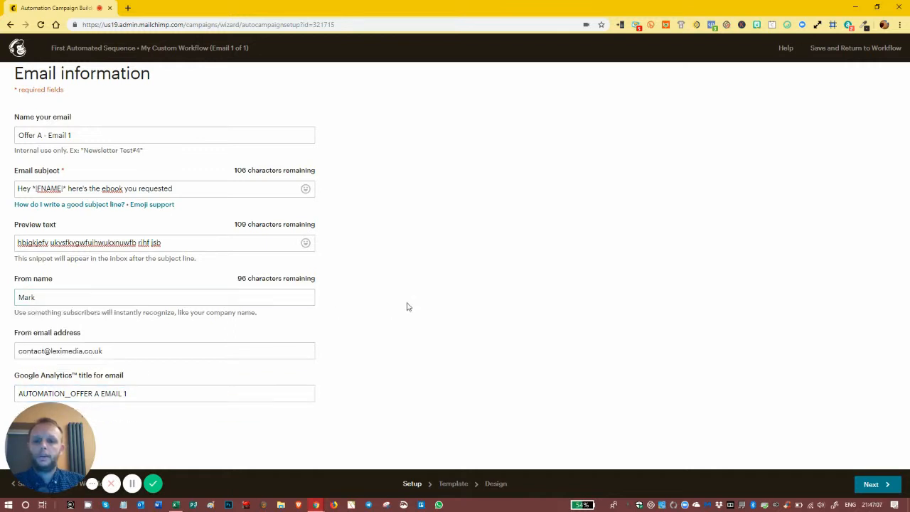
left_click(881, 485)
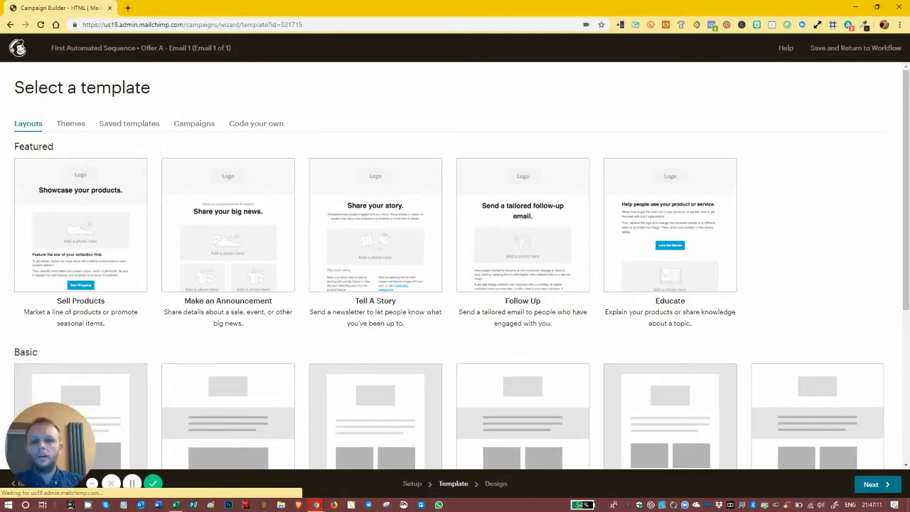
Step: Browse the layouts, themes, saved templates and past campaigns, and choose the saved "default 1 column template Lexi Media"
scroll(300, 244, "down", 3)
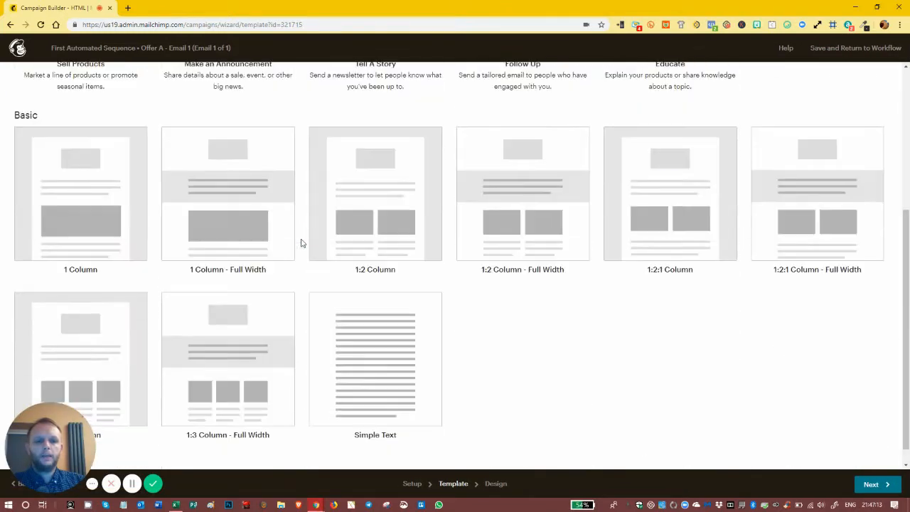
scroll(302, 252, "up", 3)
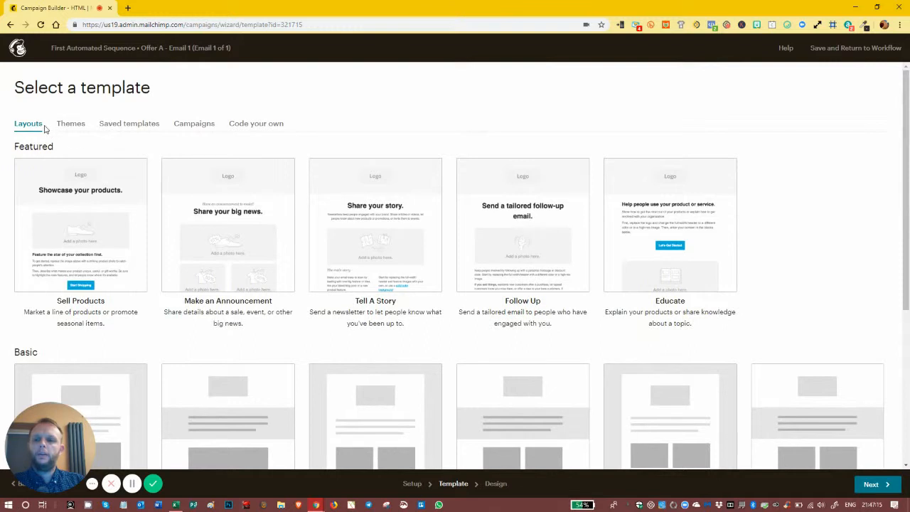
left_click(68, 124)
left_click(119, 126)
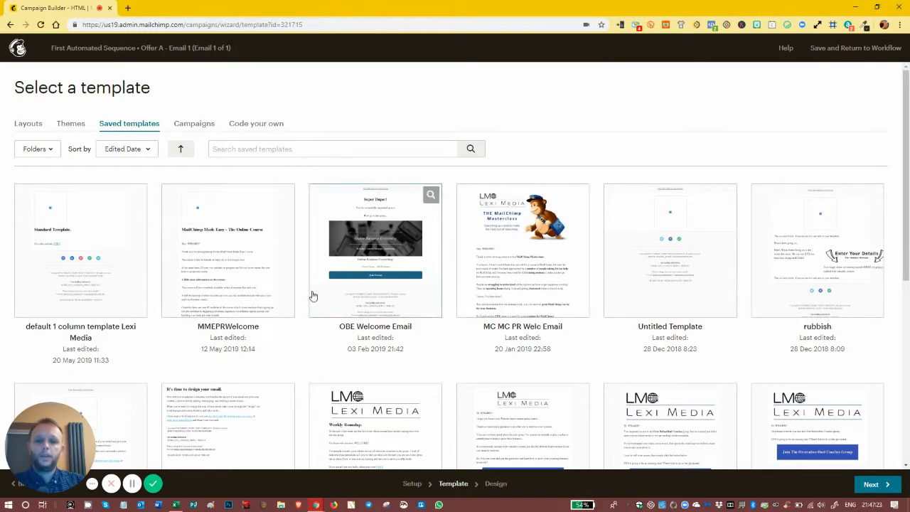
scroll(588, 311, "down", 1)
scroll(589, 310, "up", 1)
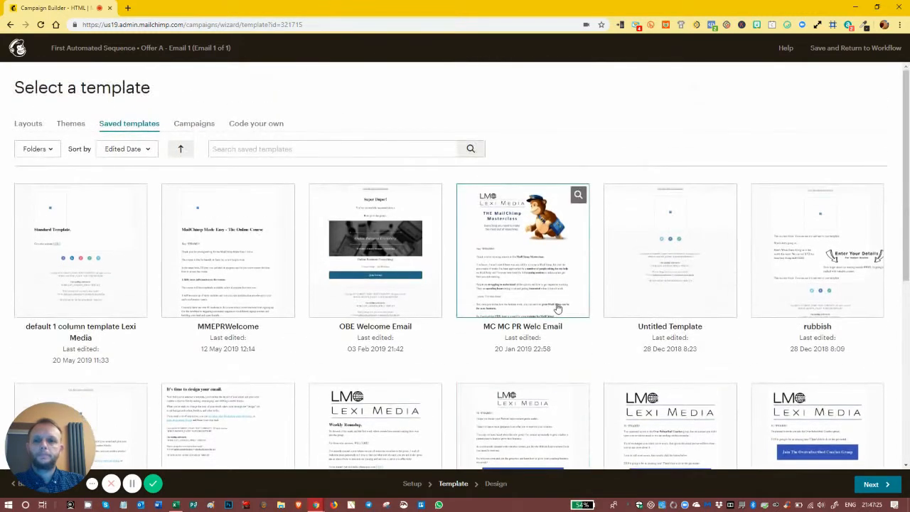
left_click(191, 126)
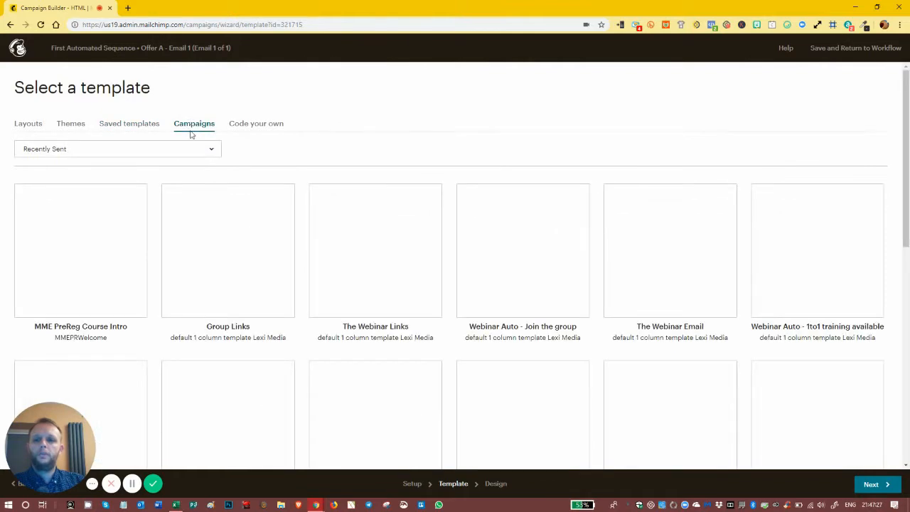
left_click(126, 124)
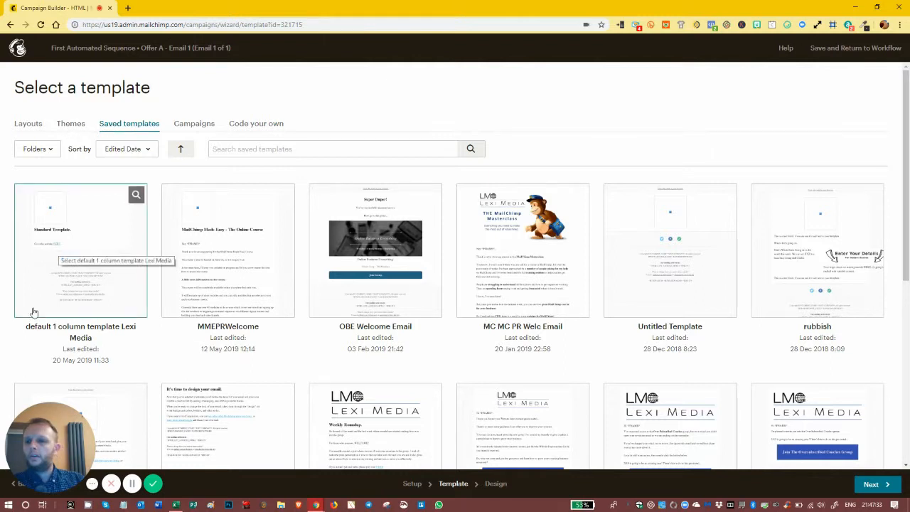
left_click(84, 239)
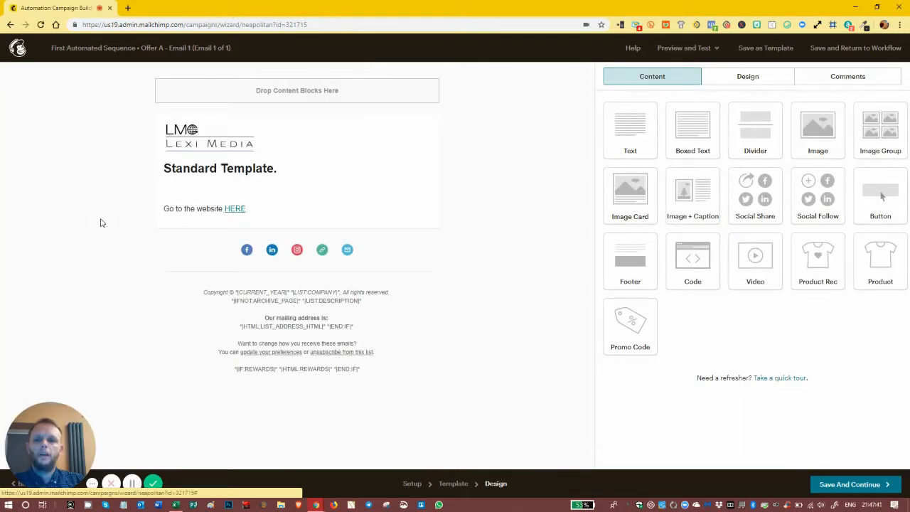
Step: Review the Standard Template text block with its website link, close the block, and save the email design to return to the workflow
left_click(278, 197)
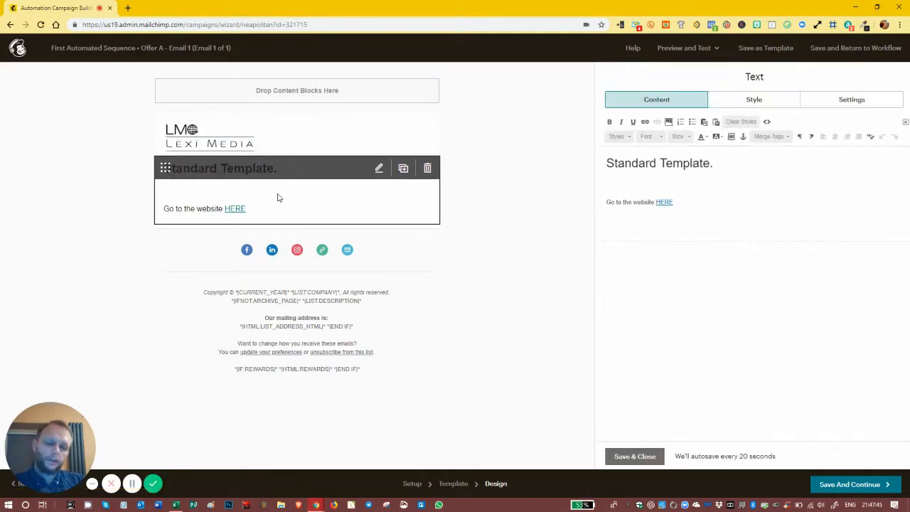
left_click(692, 216)
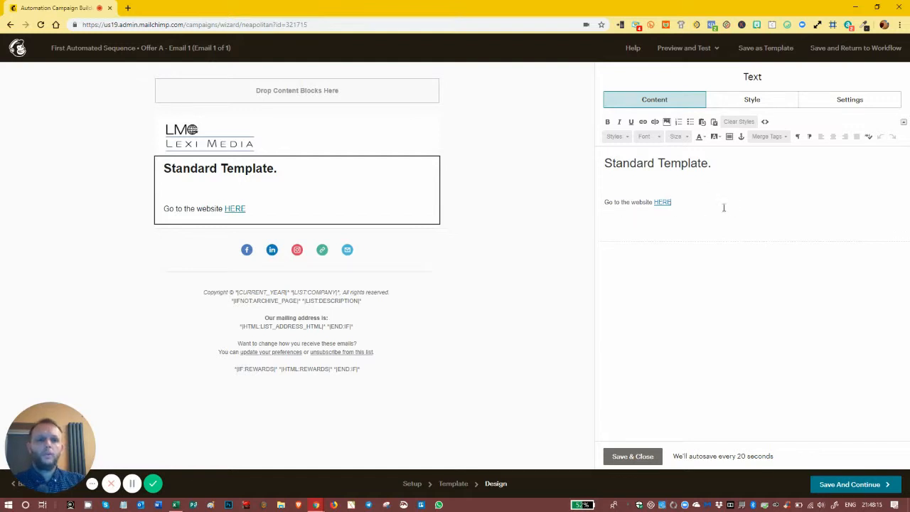
left_click(654, 216)
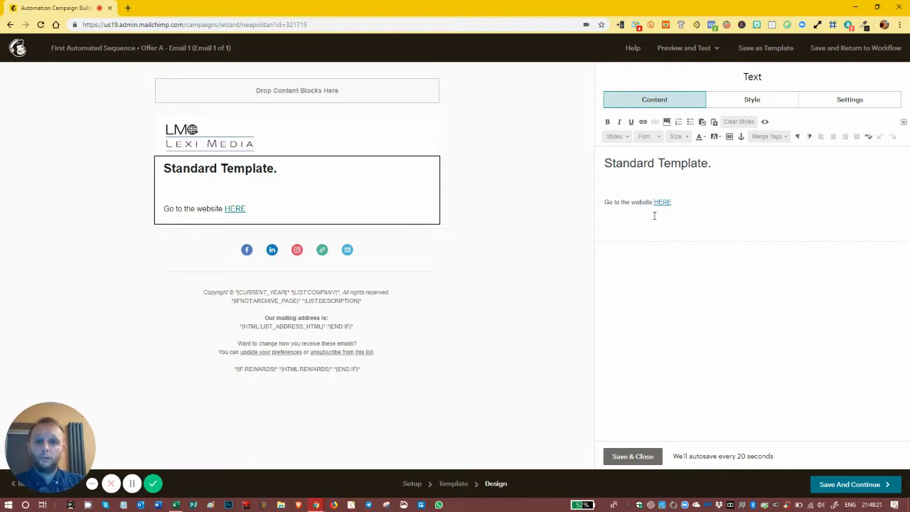
left_click(672, 216)
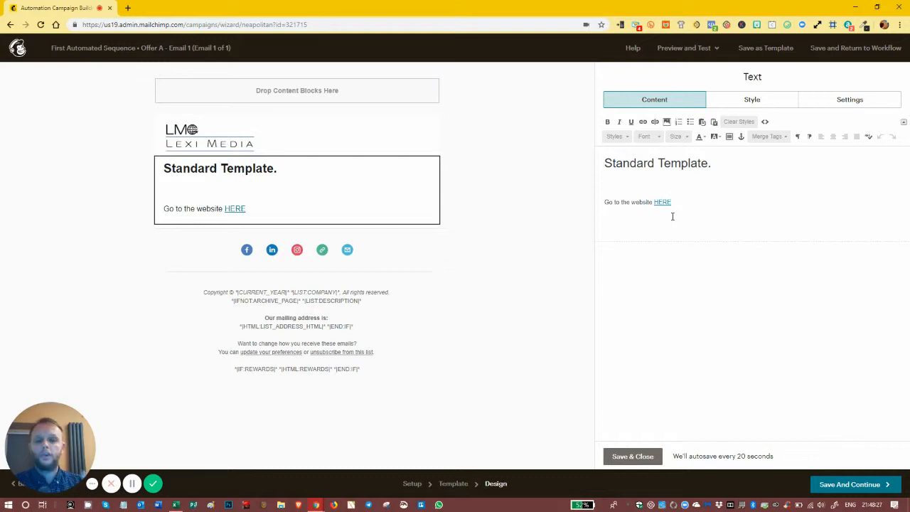
left_click(637, 456)
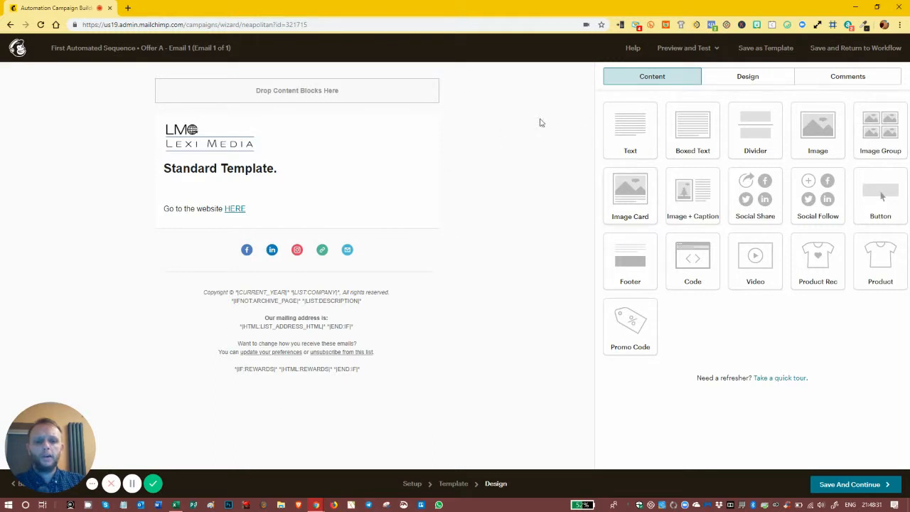
left_click(843, 485)
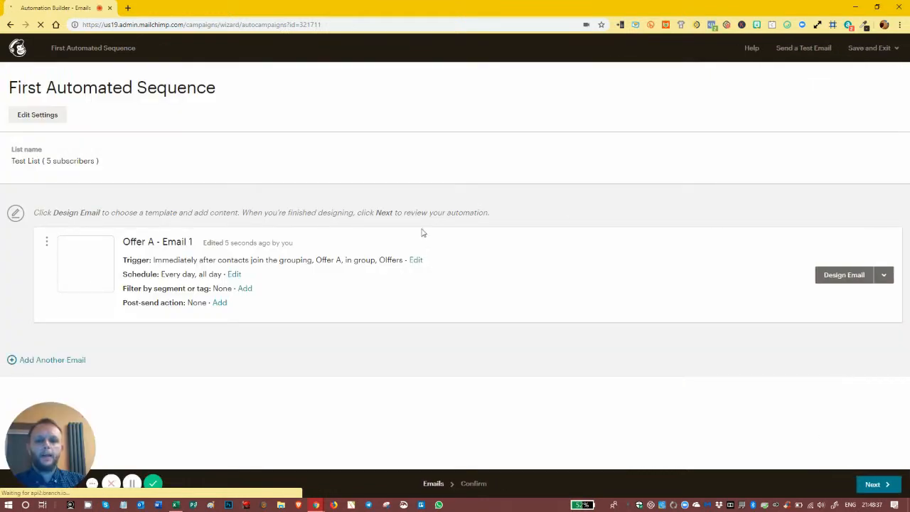
Step: Add a second email to the workflow and review its trigger settings without changing them
left_click(11, 360)
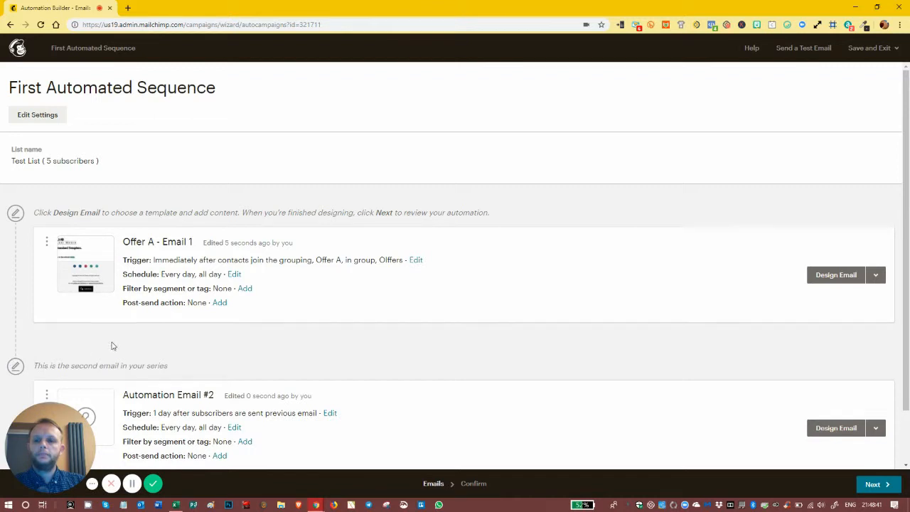
scroll(112, 346, "down", 1)
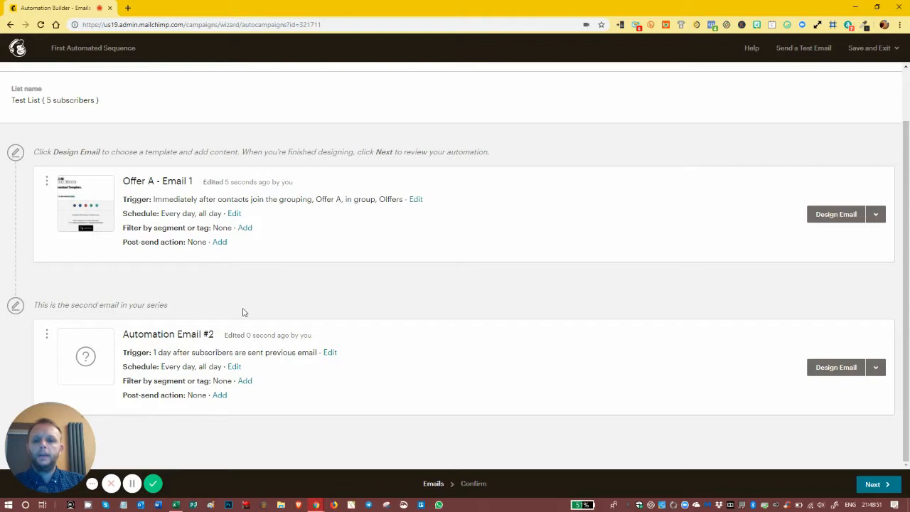
left_click(330, 352)
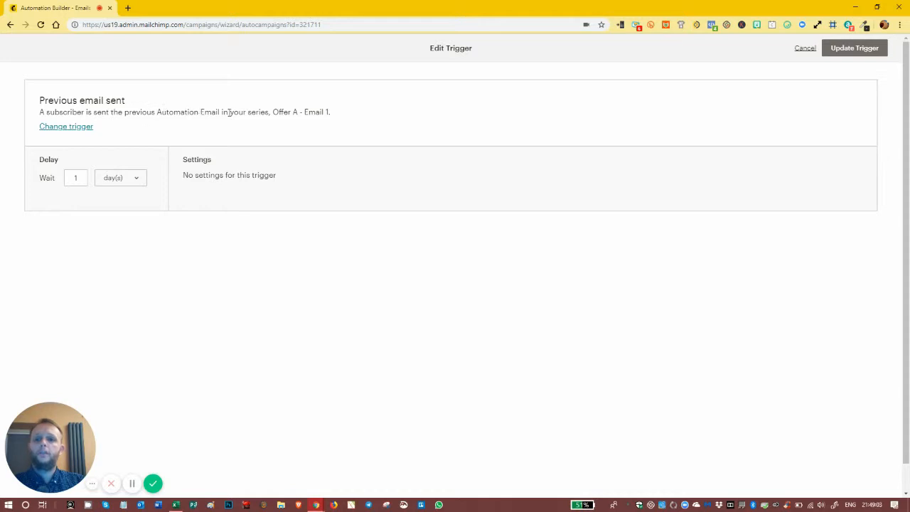
left_click(805, 48)
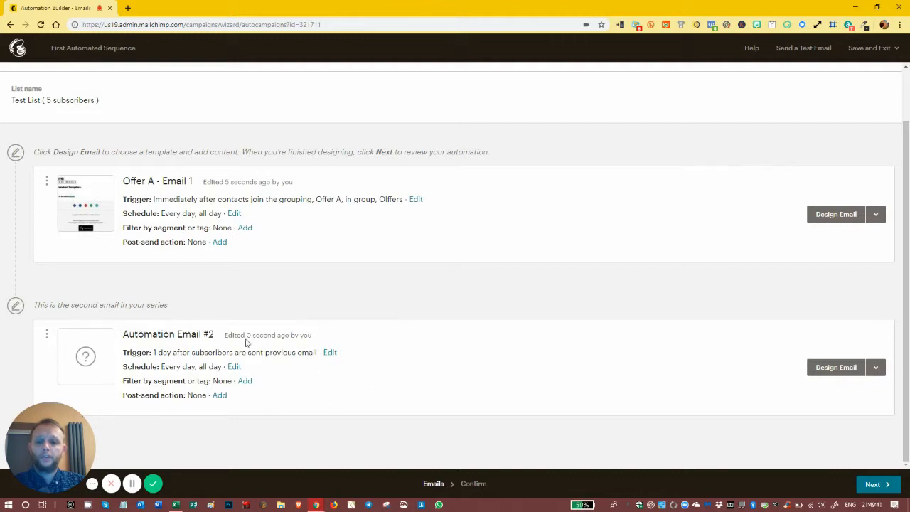
Step: Edit the second email's trigger, trying hours and weeks as the delay unit before selecting days
left_click(330, 353)
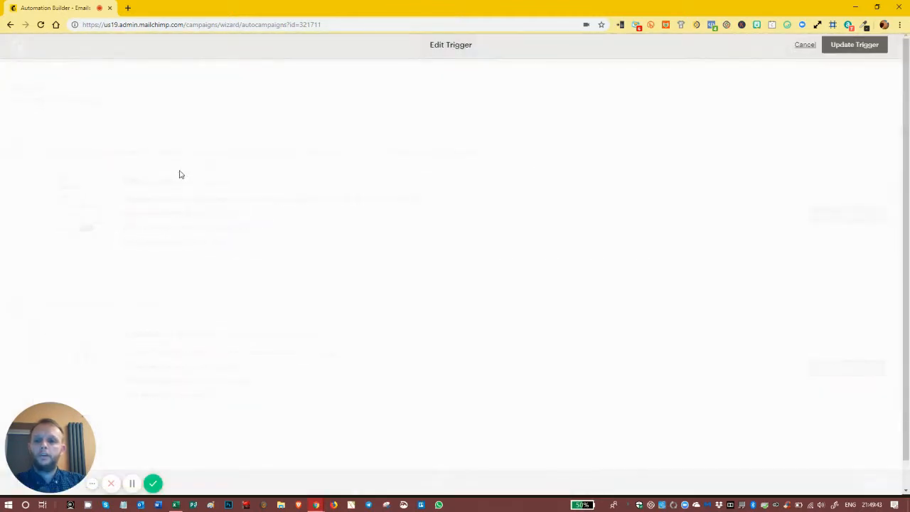
left_click(111, 180)
left_click(120, 191)
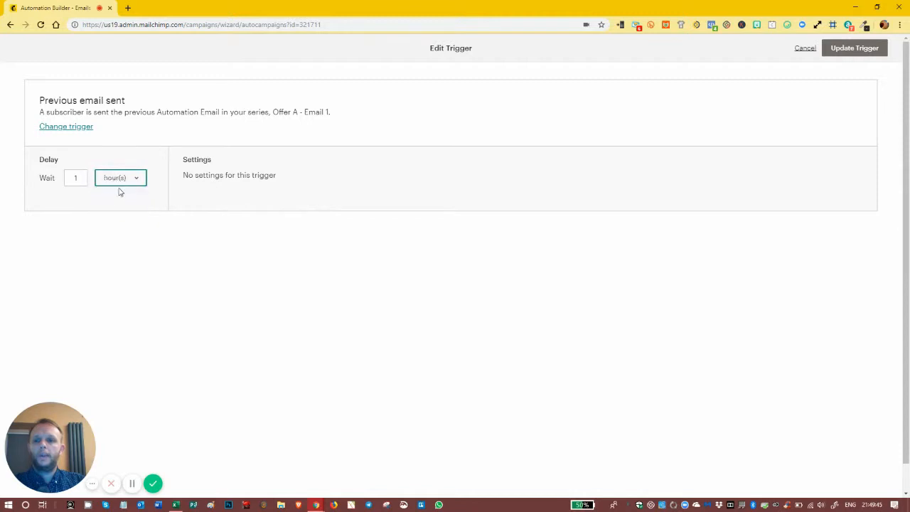
left_click(112, 181)
left_click(121, 206)
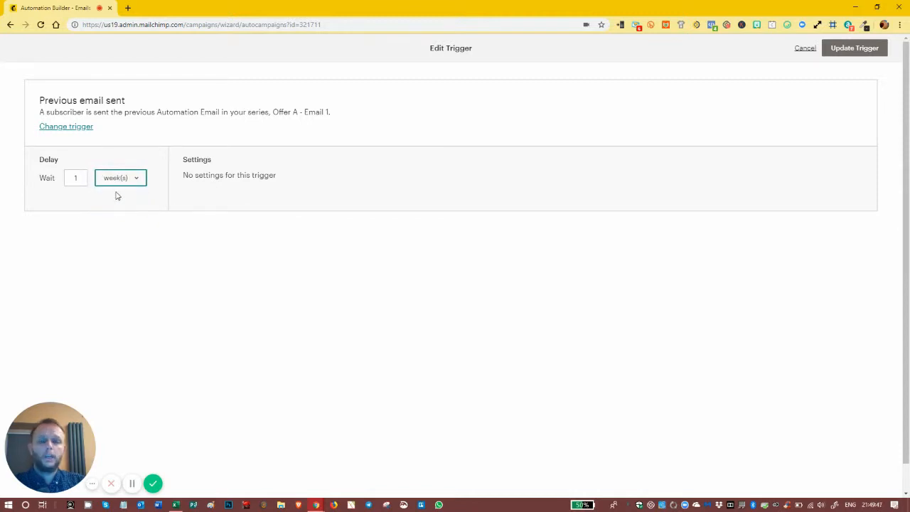
left_click(112, 179)
left_click(117, 192)
left_click(114, 180)
left_click(115, 200)
Step: Set the delay after the previous email to 3 days and update the trigger
left_click_drag(82, 179, 31, 180)
type("22")
key("BackSpace")
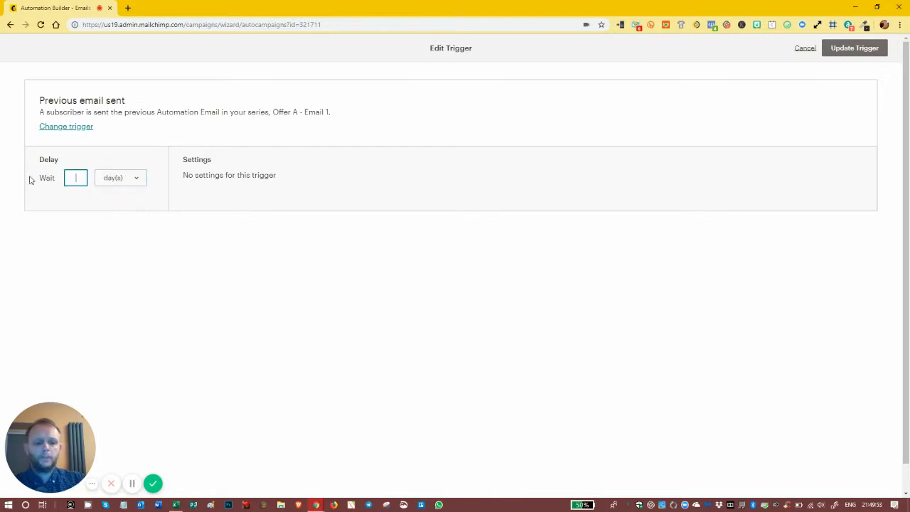
left_click(278, 288)
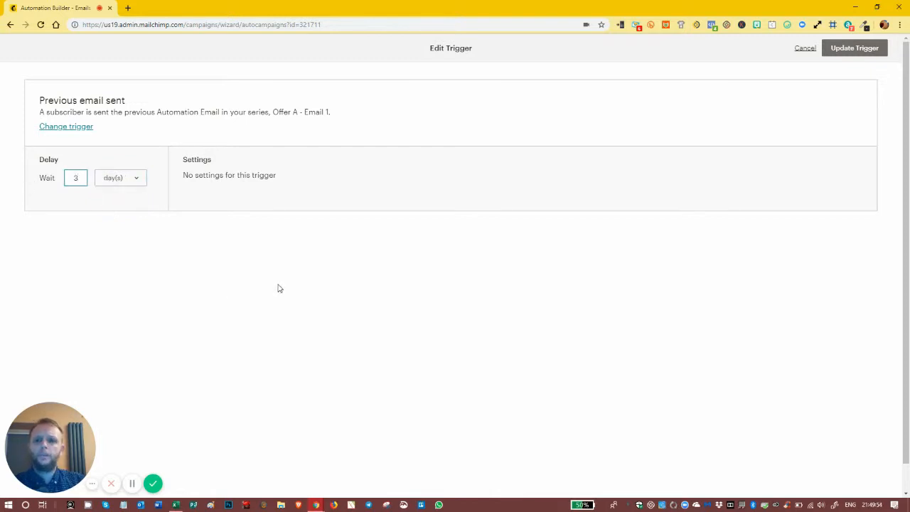
left_click(854, 48)
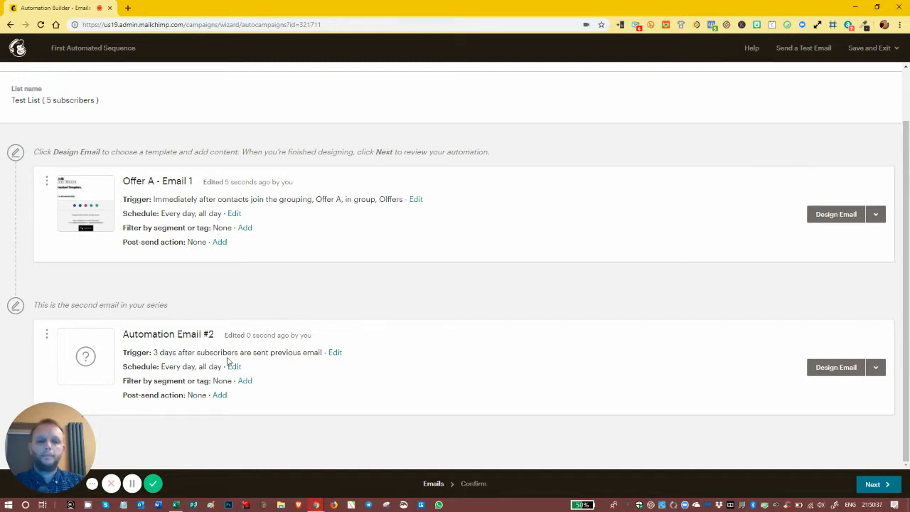
Step: Open the second email for design and name it "Offer A Email 2"
left_click(832, 374)
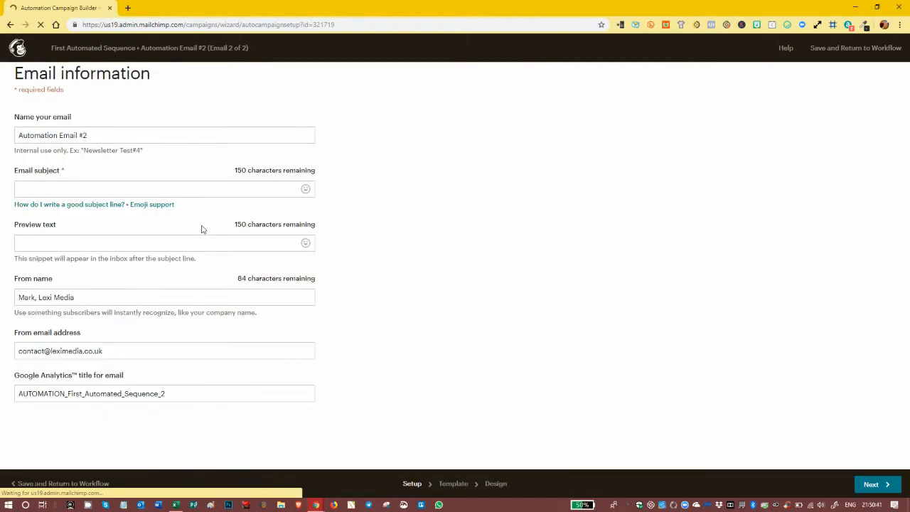
left_click(98, 132)
left_click_drag(98, 132, 2, 140)
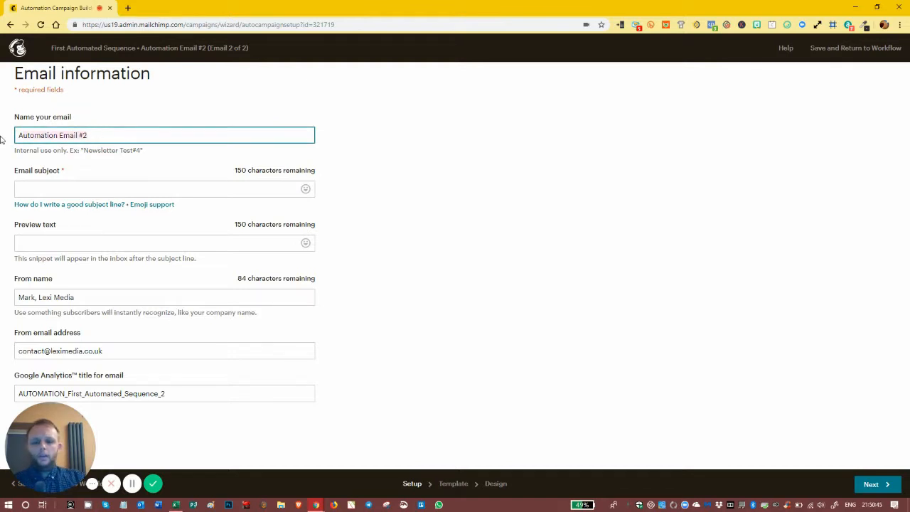
type("Offer ")
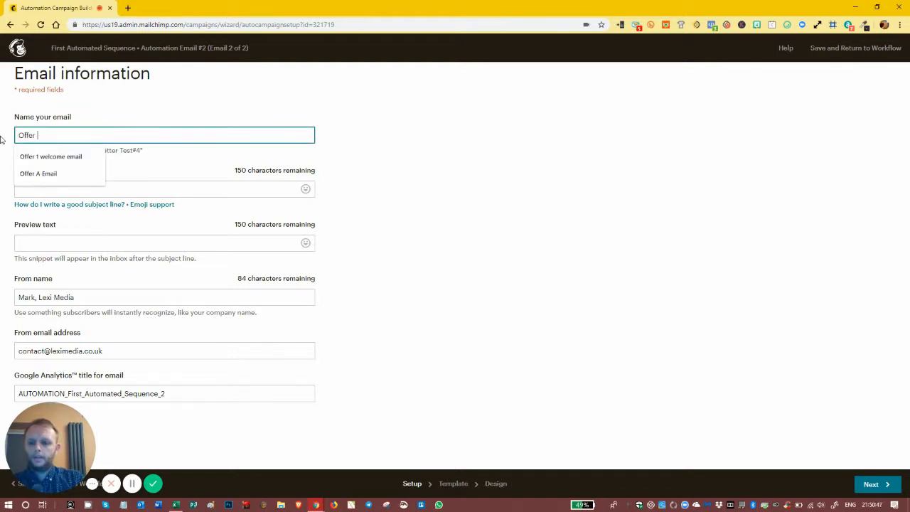
type("A Email 2")
Step: Enter the placeholder subject "uydgfkyarjsfhbsrv" and preview text "djfbkehvbhdfvb,ds", then continue to template selection
left_click(18, 190)
type("uydgfkyarjsfhbsrv")
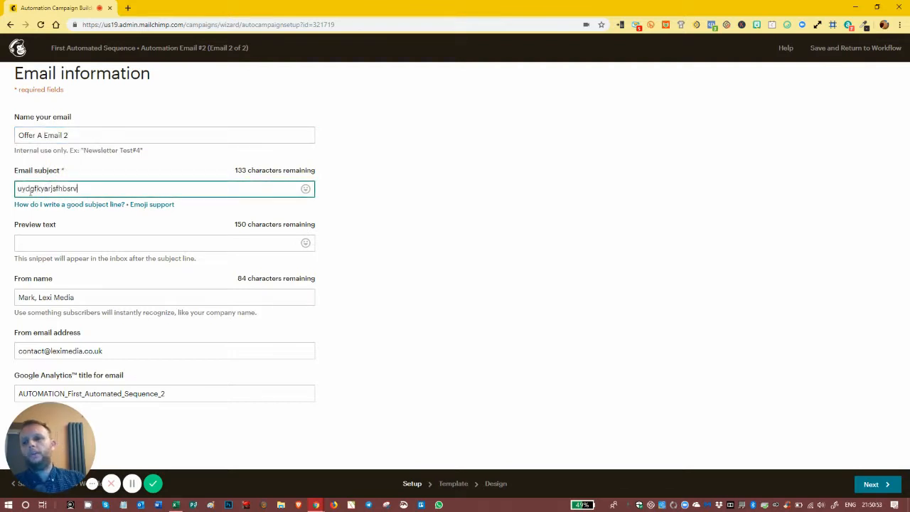
left_click(62, 244)
type("djfbkehvbhdfvb,ds")
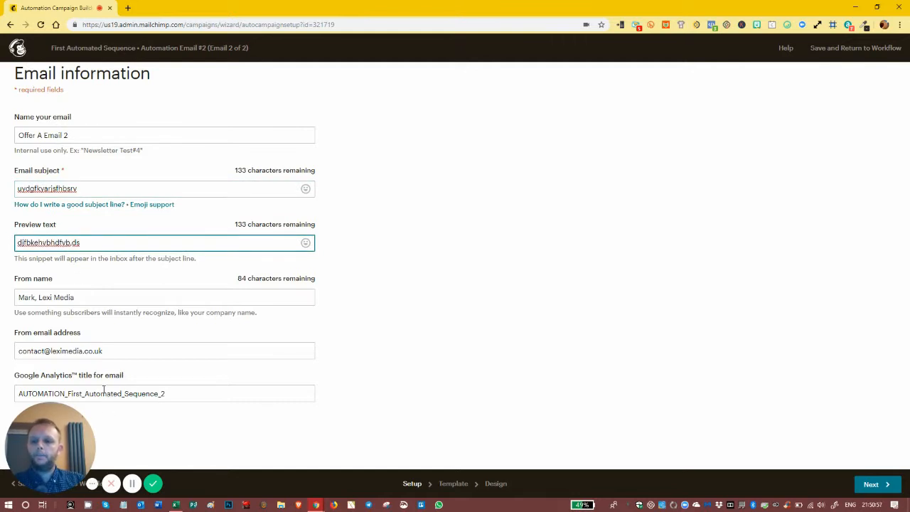
left_click(880, 486)
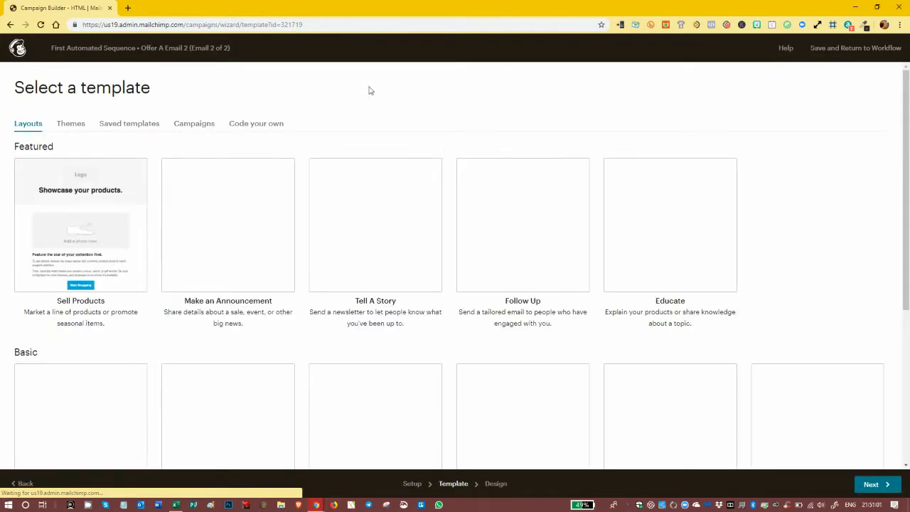
Step: Apply the saved template "default 1 column template Lexi Media" to the second email and save its design to return to the workflow
left_click(194, 124)
left_click(151, 125)
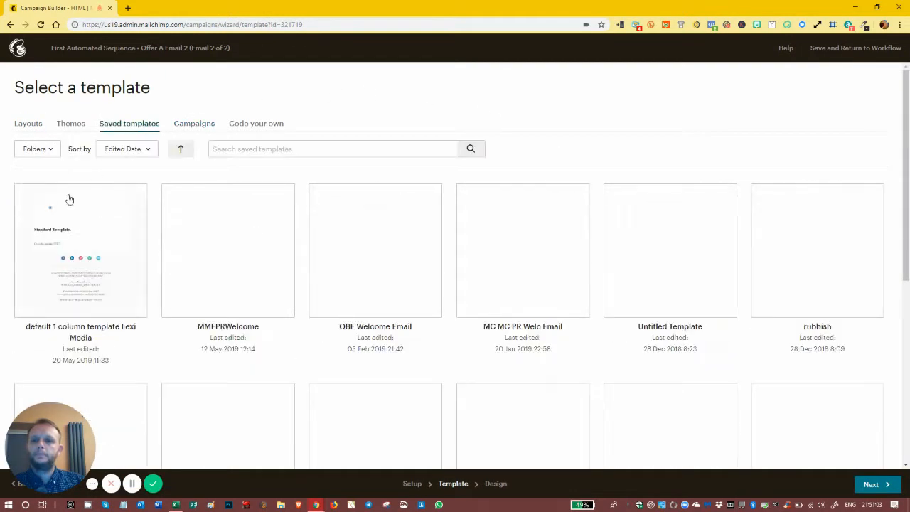
left_click(879, 486)
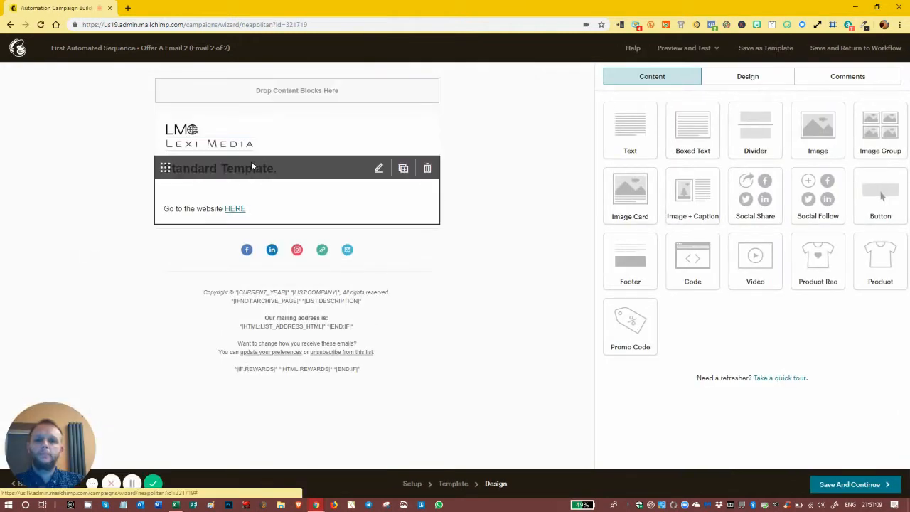
left_click(835, 491)
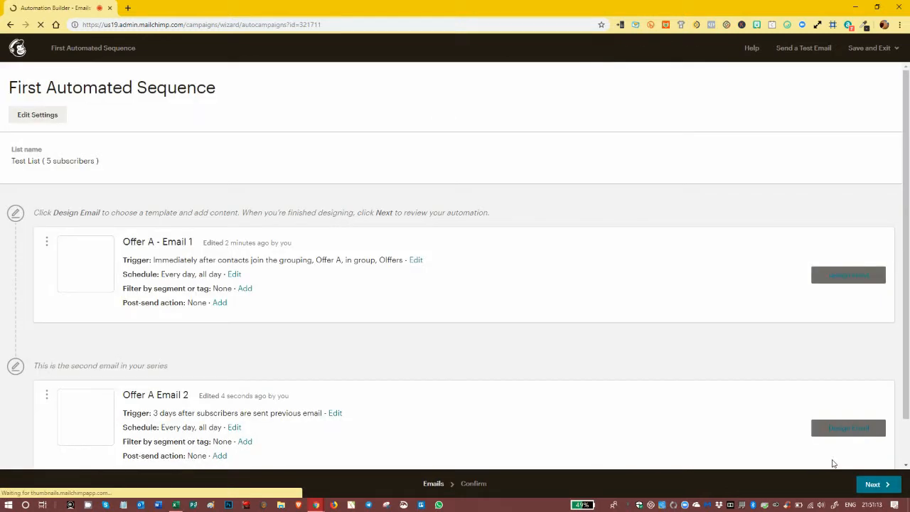
Step: Add a third email to the workflow and set its trigger delay to 1 week after the previous email
scroll(548, 294, "down", 1)
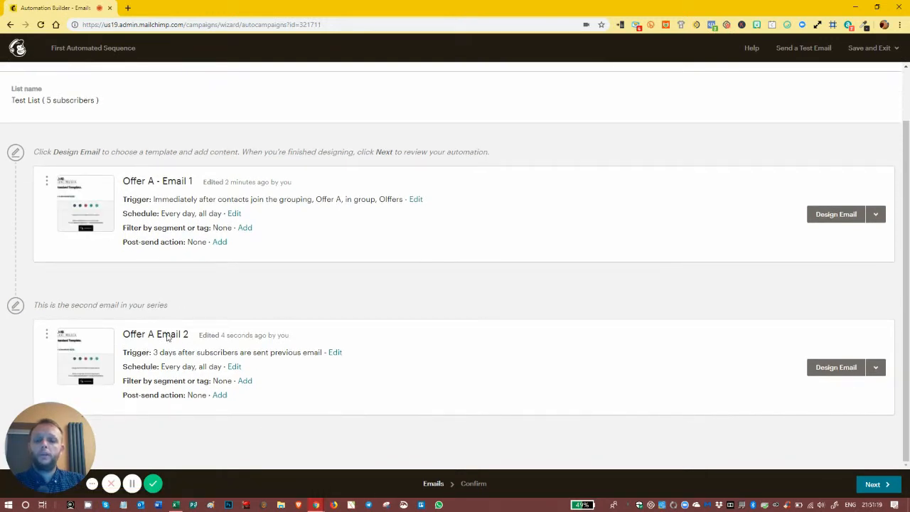
left_click_drag(58, 423, 197, 425)
left_click(37, 453)
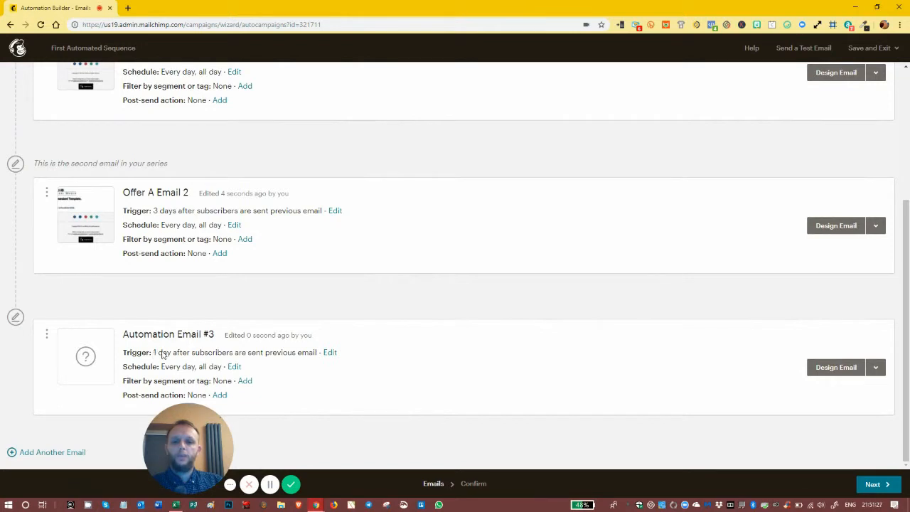
left_click(330, 352)
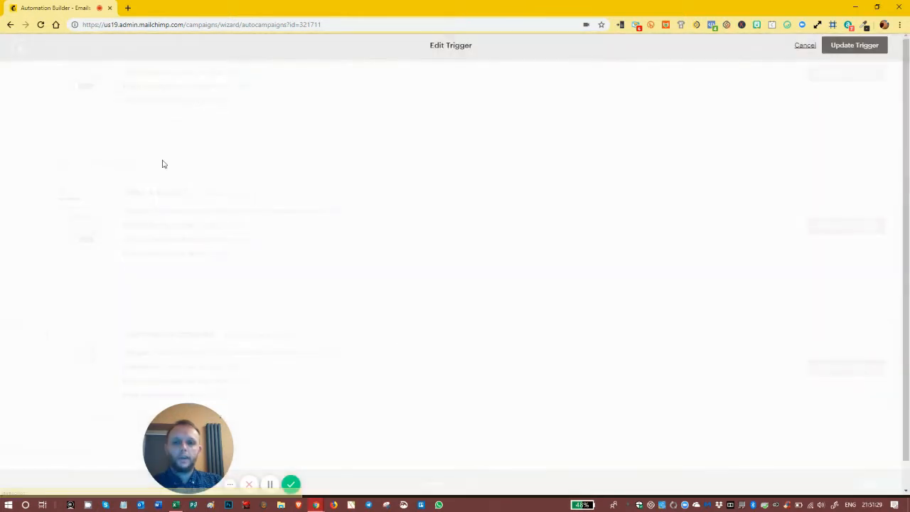
left_click(134, 179)
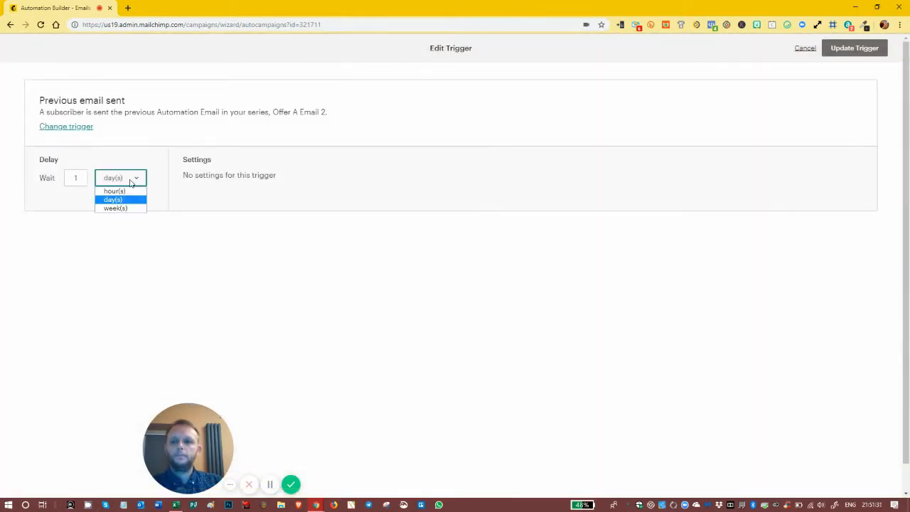
left_click(127, 212)
left_click(850, 47)
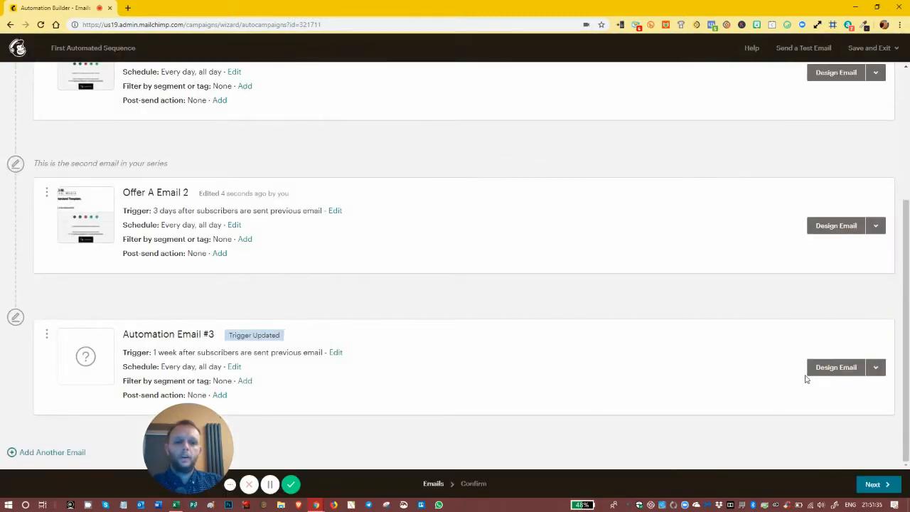
Step: Add a fourth email to the workflow and set its trigger delay to 3 weeks after the previous email
left_click(37, 451)
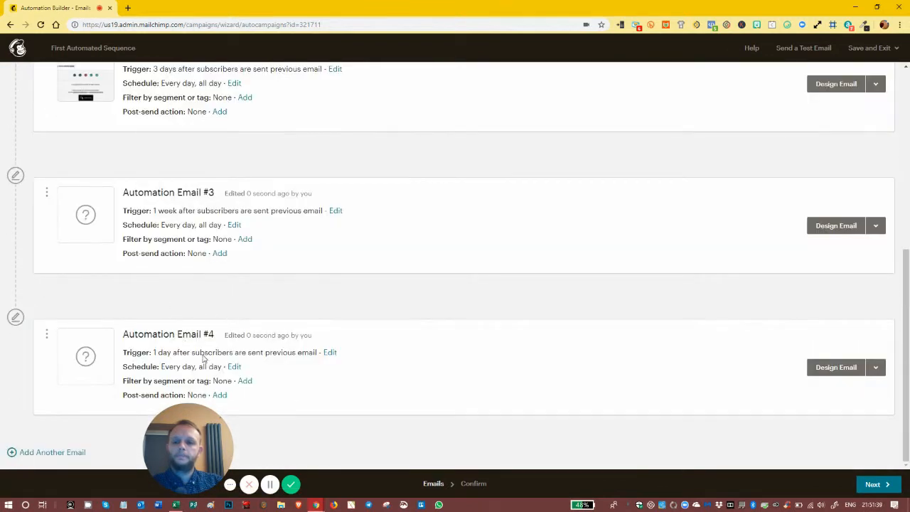
left_click(330, 352)
left_click(119, 188)
left_click(121, 218)
left_click_drag(81, 193, 2, 171)
type("3")
left_click(351, 285)
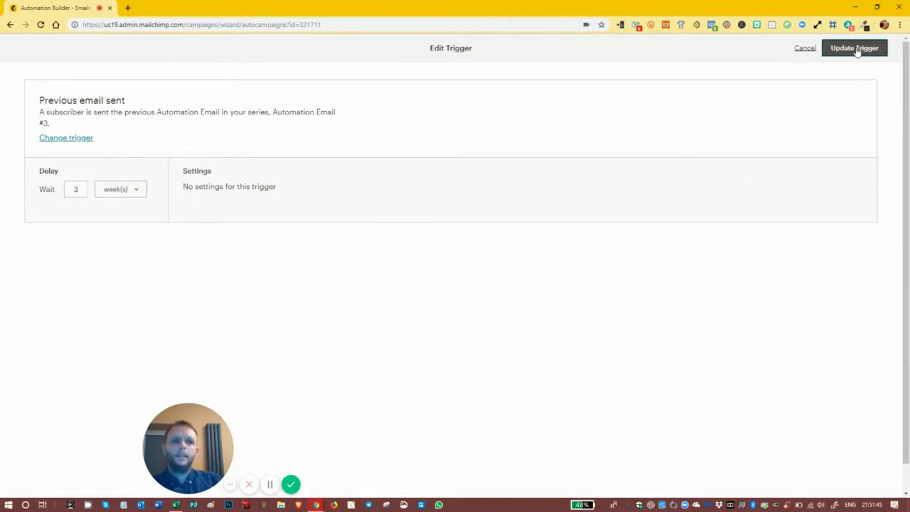
left_click(856, 49)
left_click_drag(204, 433, 64, 433)
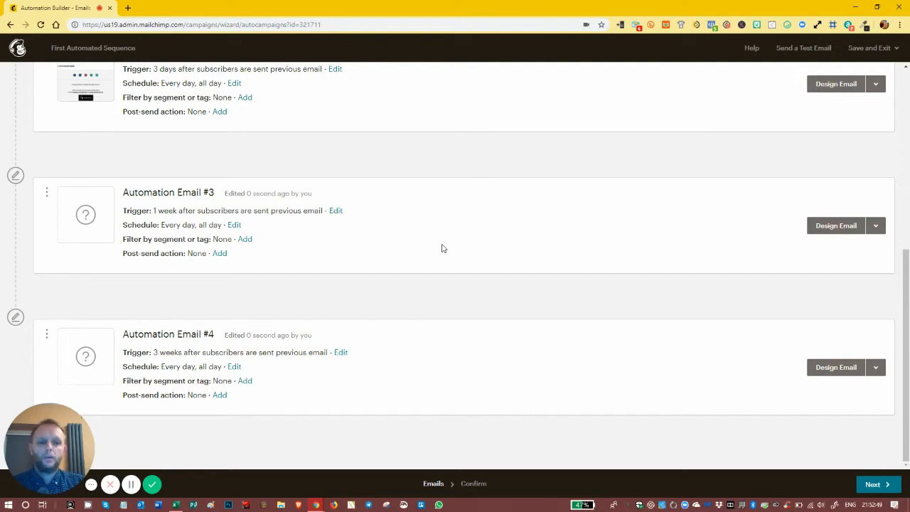
Step: Look over the workflow's emails, proceed to the confirmation page, and review the audience, tracking and email checks
scroll(442, 248, "up", 5)
scroll(429, 240, "down", 5)
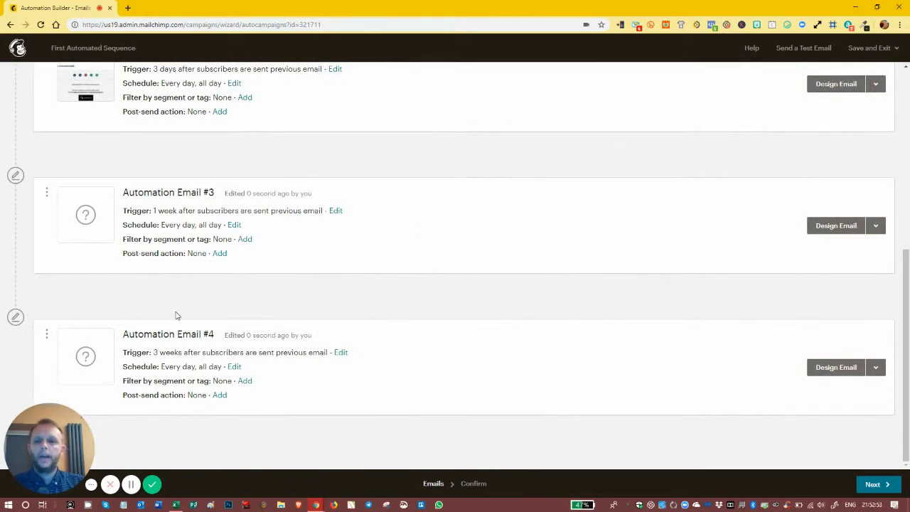
left_click(873, 484)
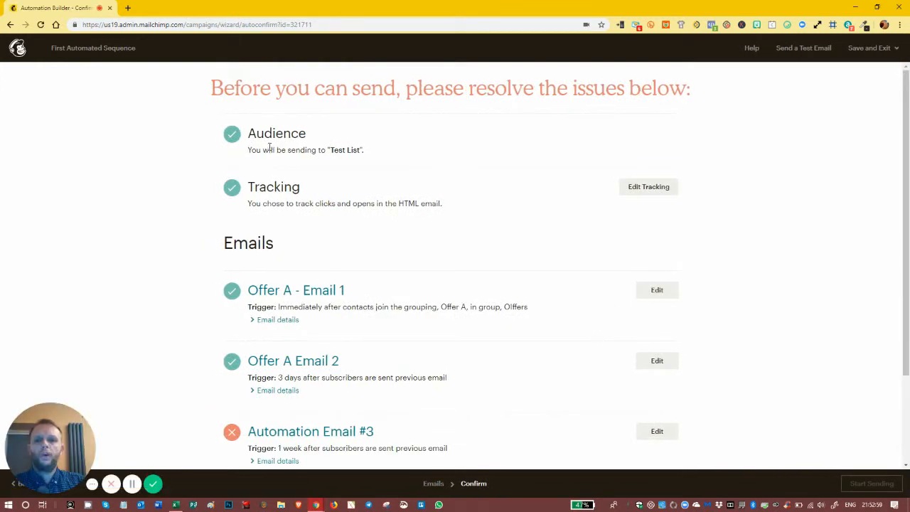
scroll(270, 178, "down", 2)
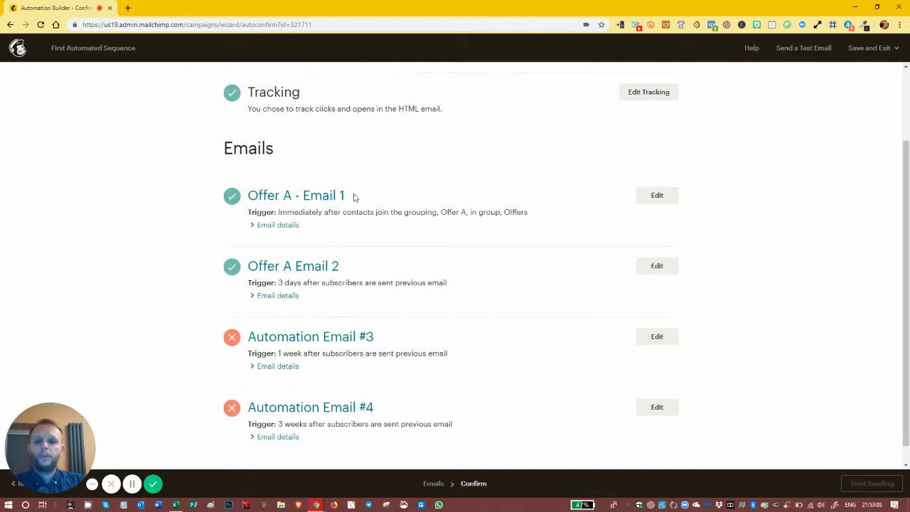
scroll(376, 207, "down", 1)
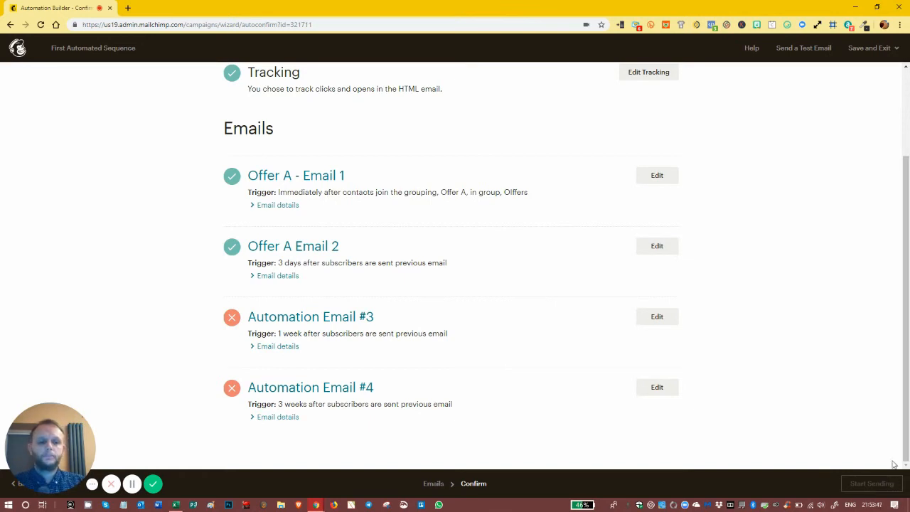
Step: Save the automation as a draft and exit to the dashboard without starting it
left_click(873, 48)
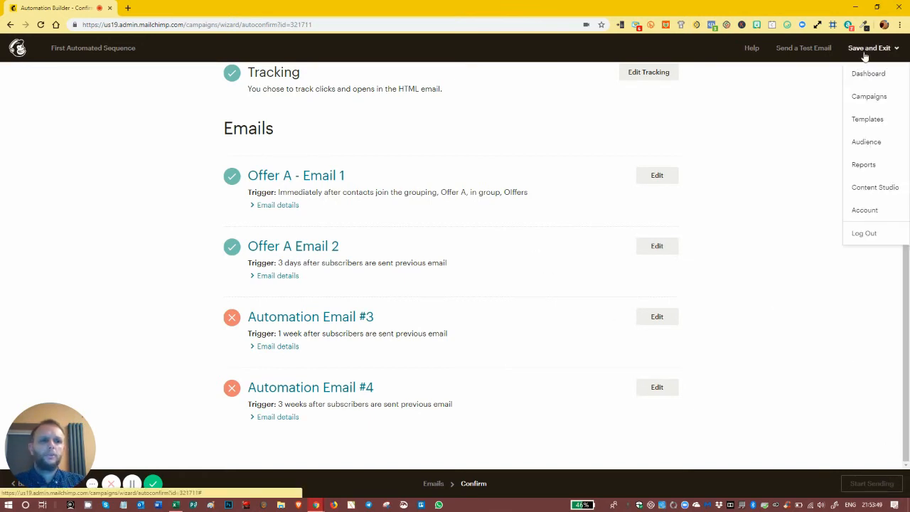
left_click(866, 72)
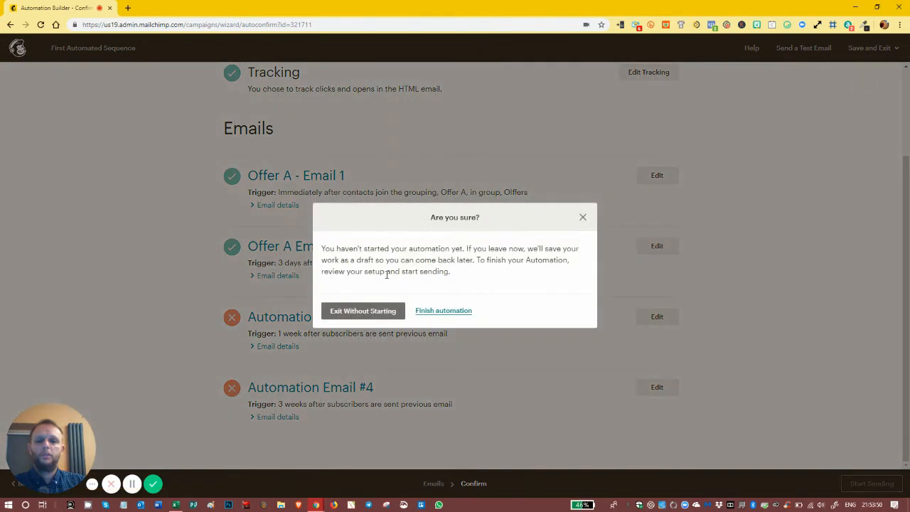
left_click(352, 317)
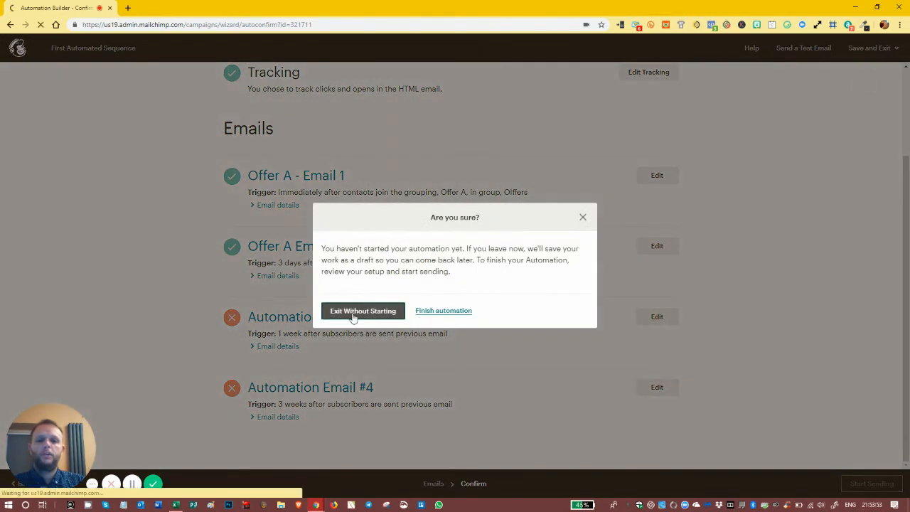